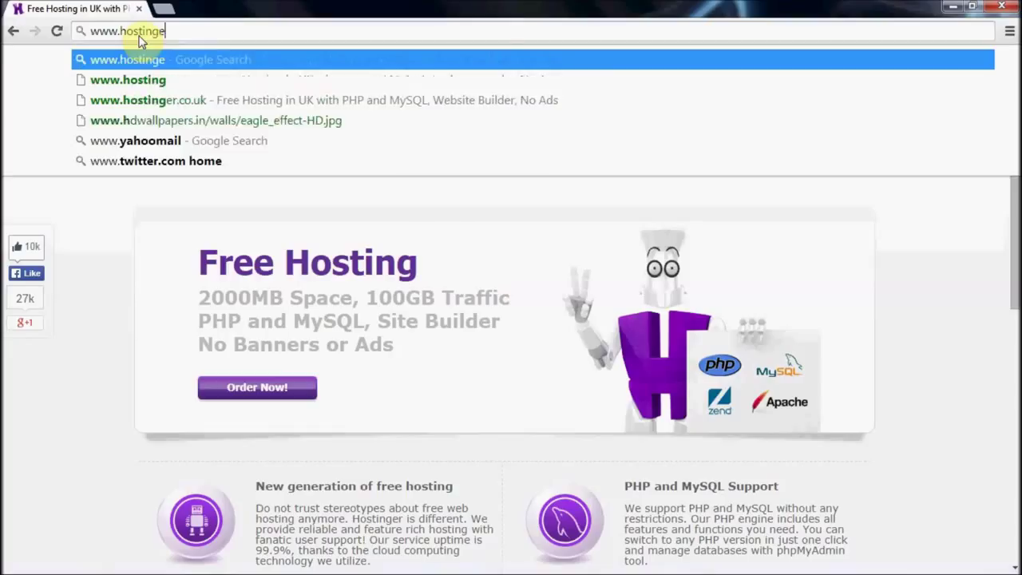
type(".uk")
key("Return")
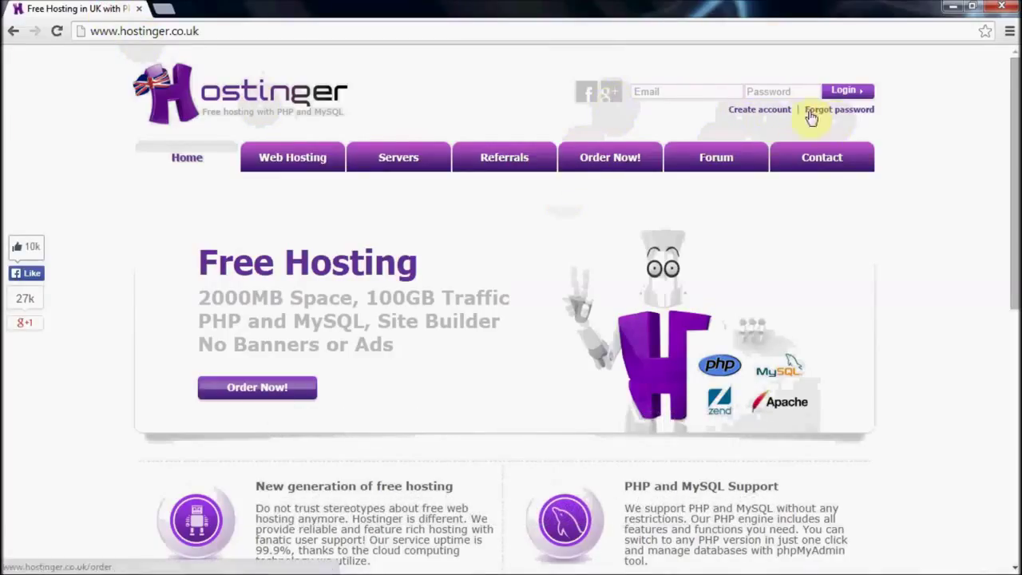
left_click(609, 93)
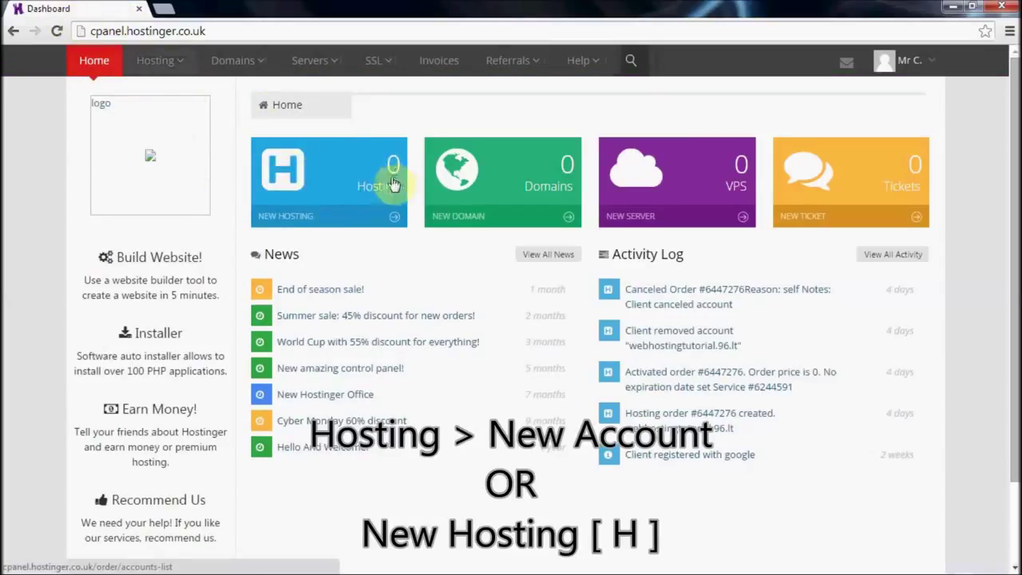
Step: Order Hostinger's Free hosting plan and load freenom.com in a new tab
left_click(295, 211)
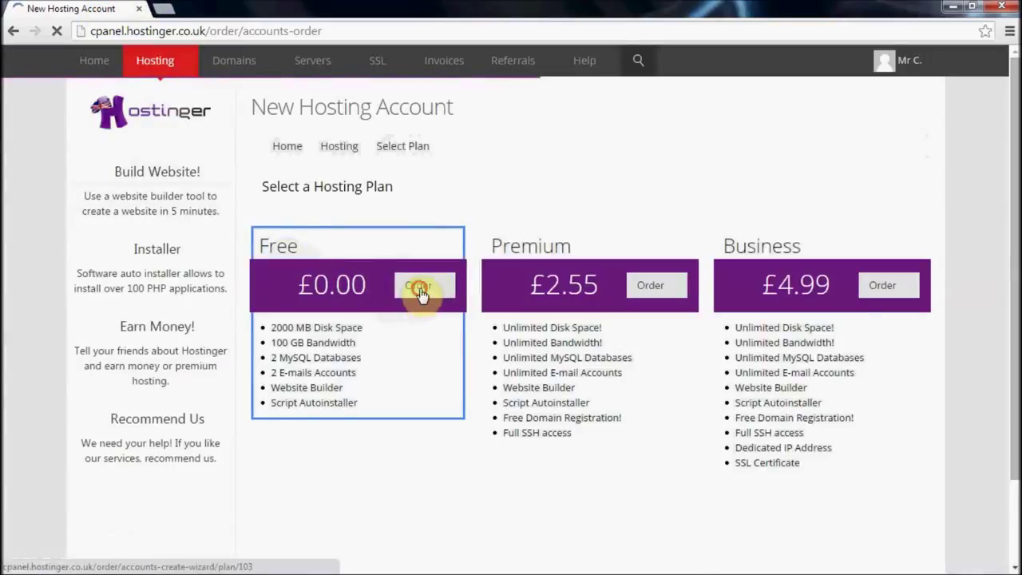
left_click(422, 288)
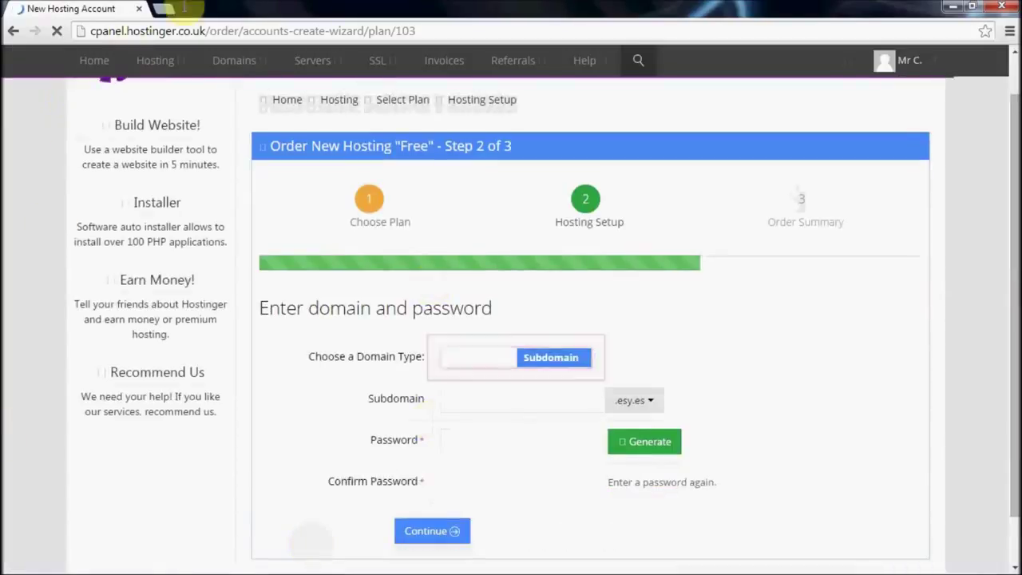
key("ctrl+t")
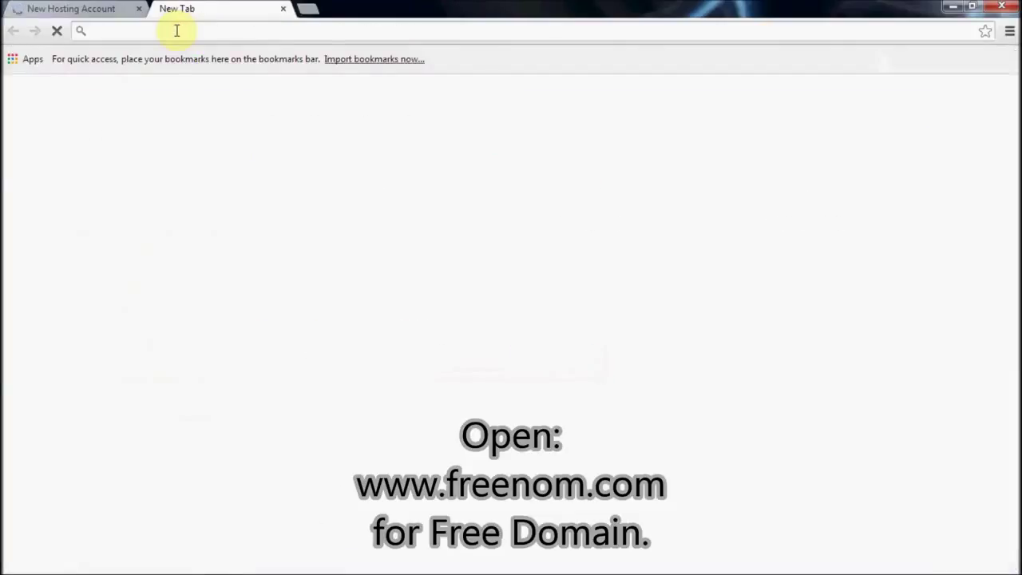
type("free")
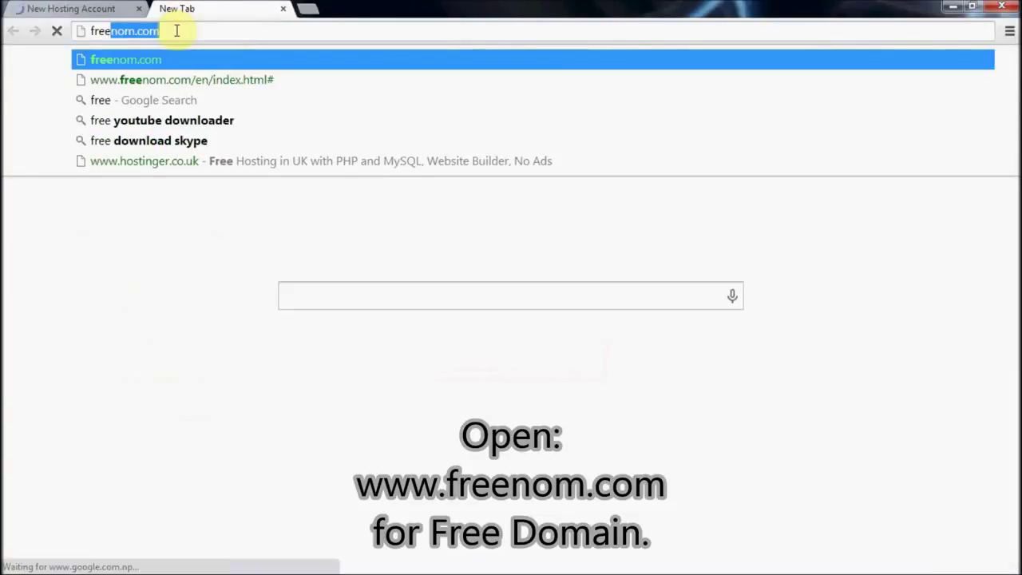
type("nom.c")
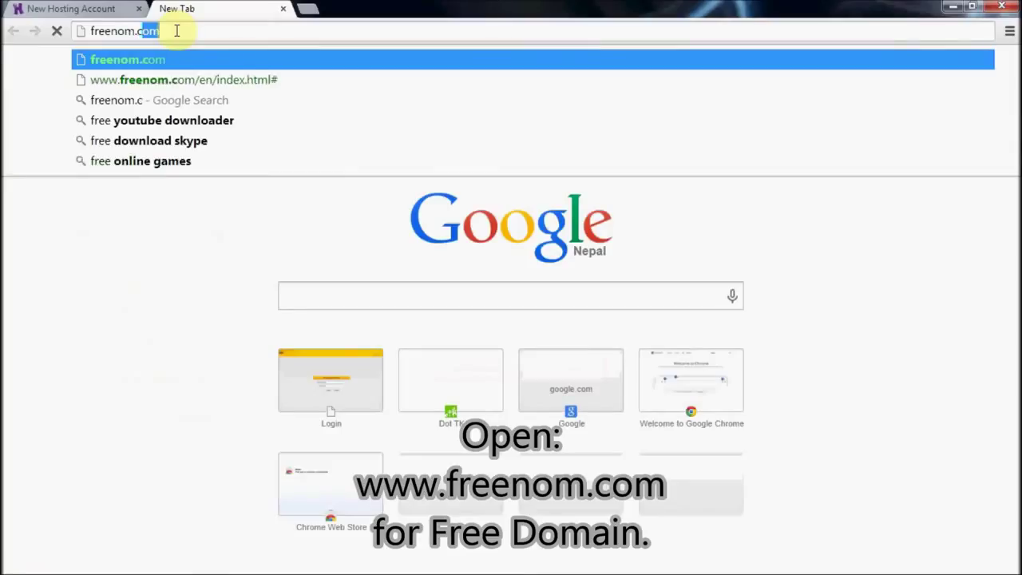
key("Return")
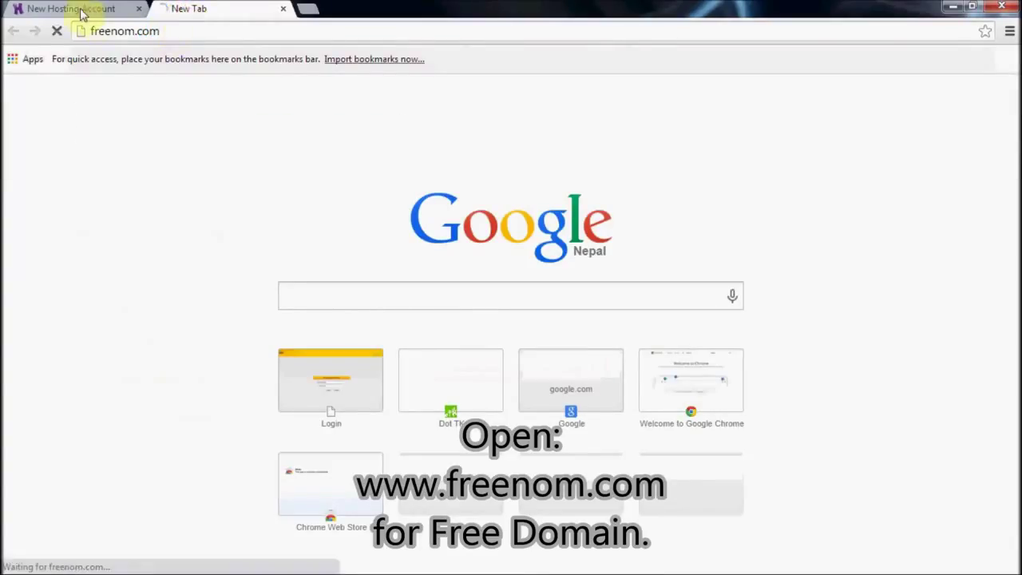
Step: Switch the order's Domain Type from Subdomain to Domain, then go to Freenom's domain search
left_click(70, 10)
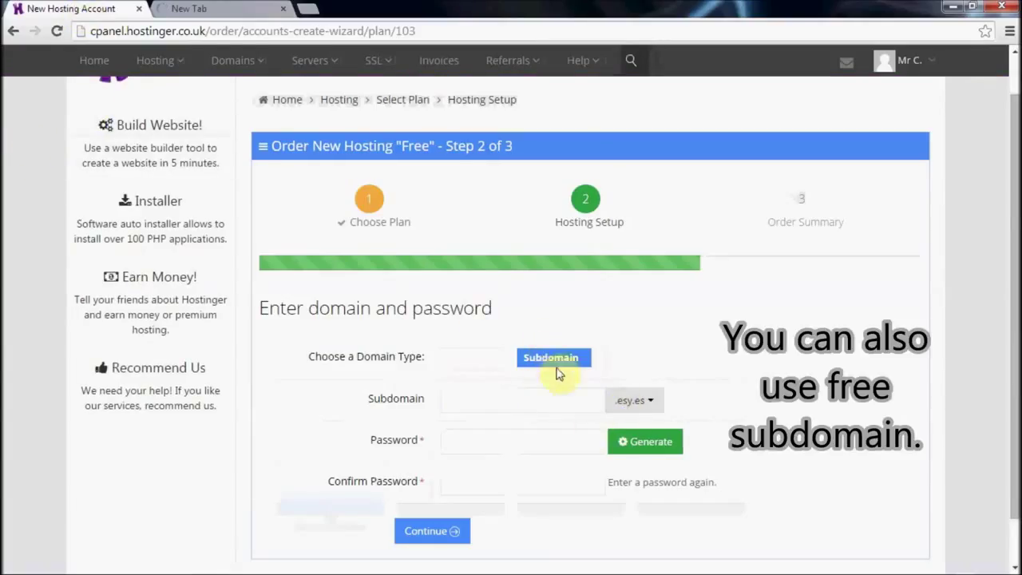
left_click(643, 409)
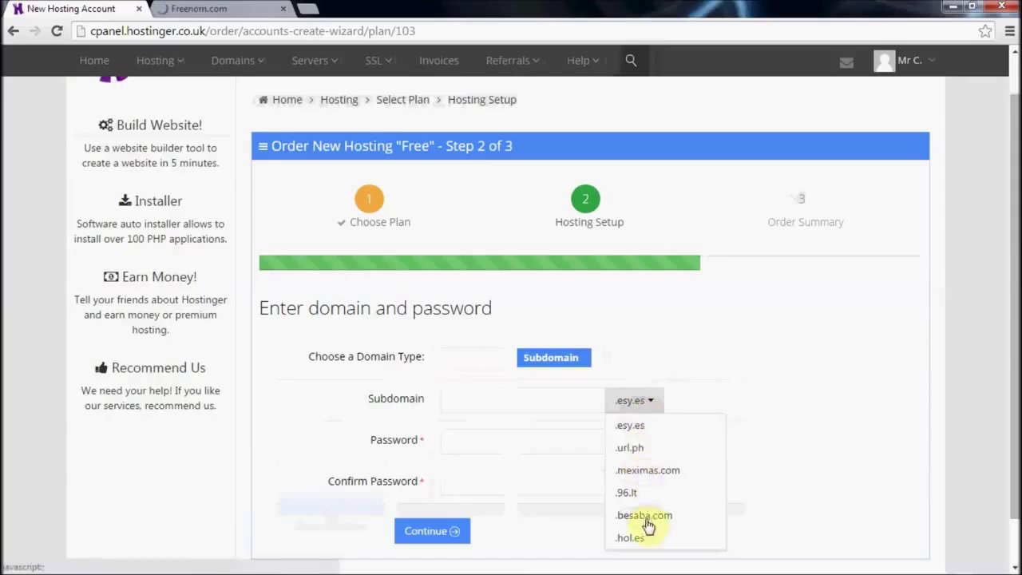
left_click(529, 357)
left_click(499, 399)
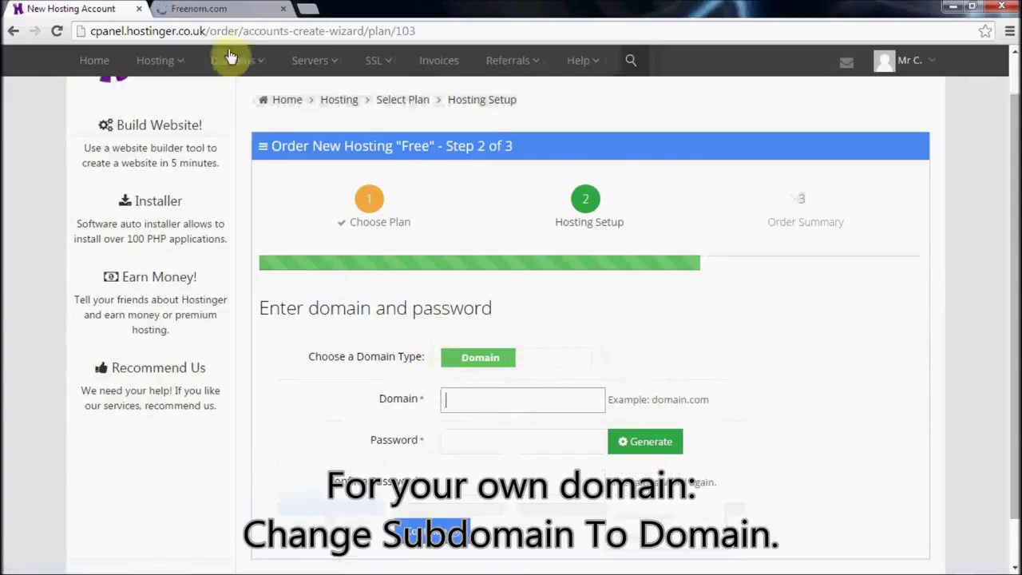
left_click(199, 9)
left_click(486, 230)
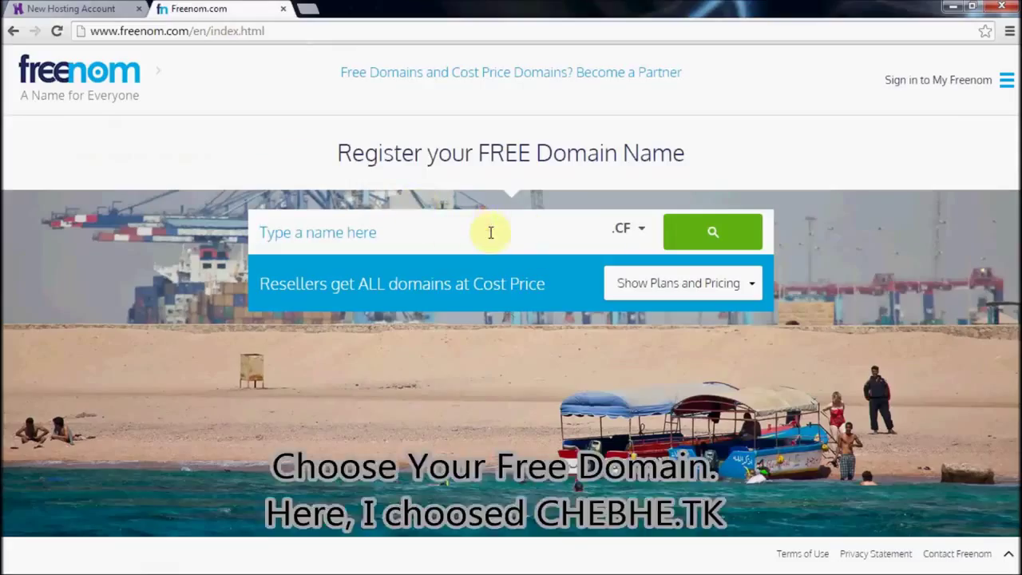
Step: Search Freenom for the free domain chebhe with the .TK extension
type("mr")
key("BackSpace")
key("BackSpace")
type("c")
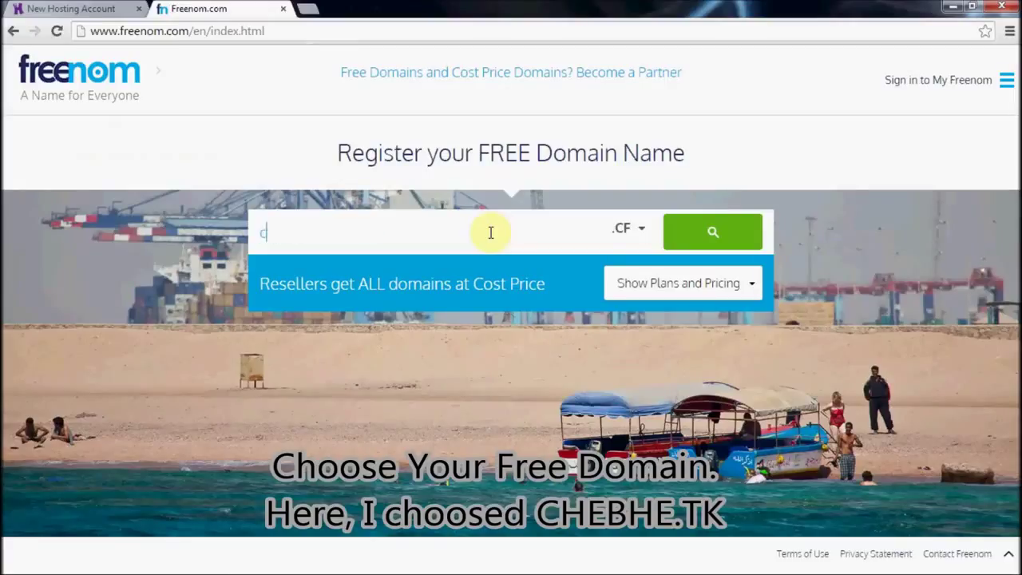
type("hebhe")
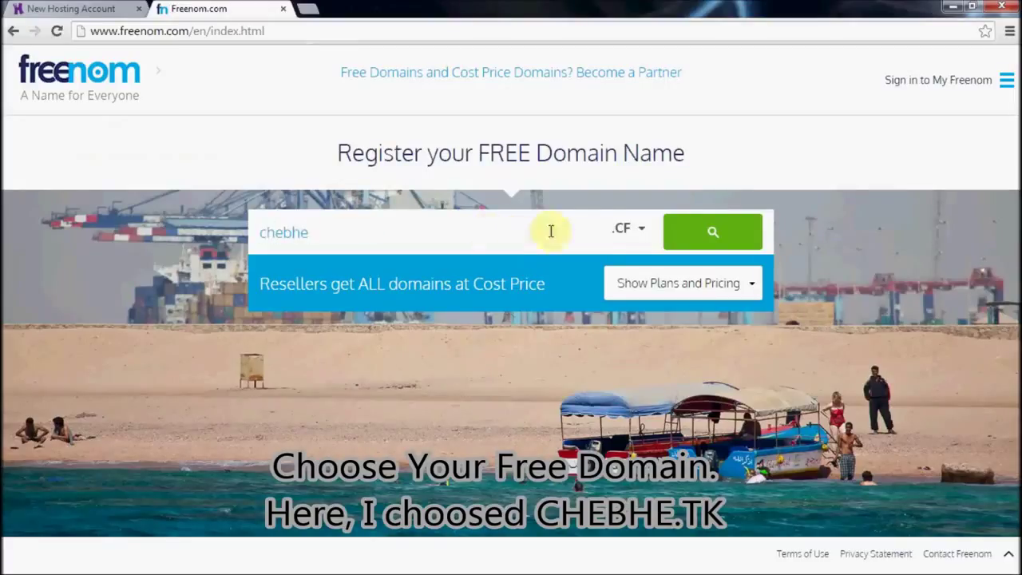
left_click(639, 228)
left_click(631, 348)
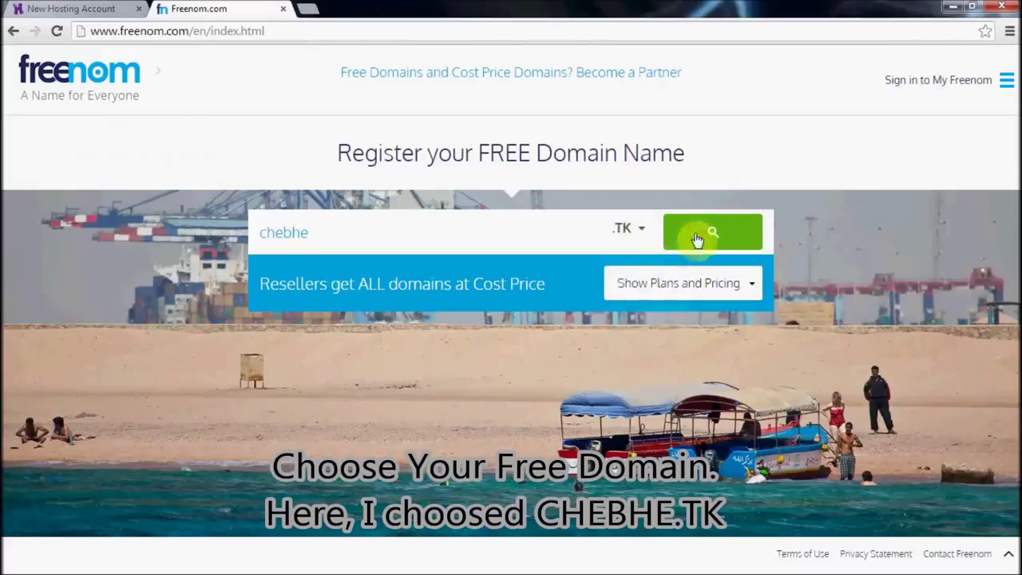
left_click(698, 231)
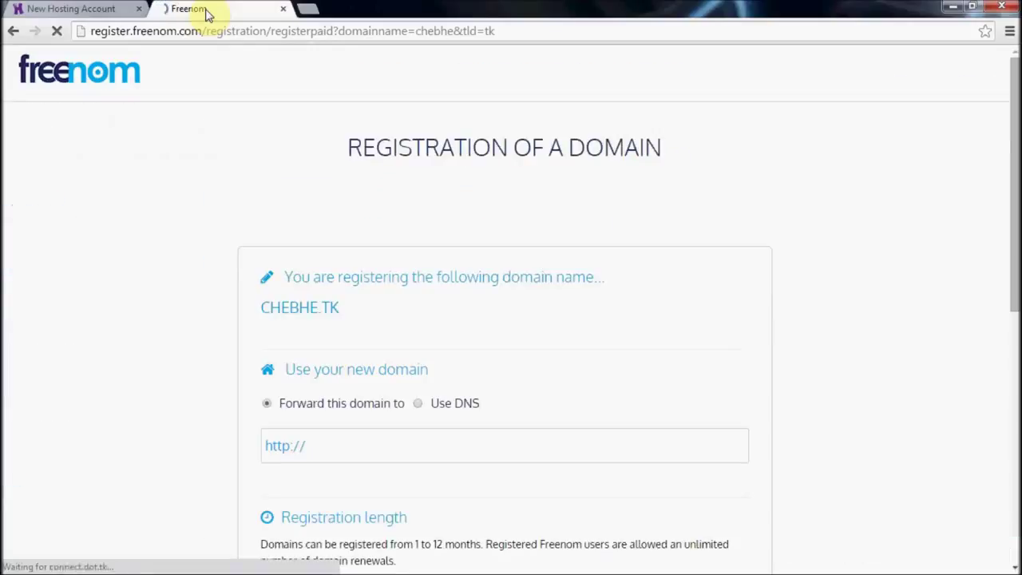
Step: Copy CHEBHE.TK and paste it into the Hostinger order's Domain field
scroll(381, 319, "down", 2)
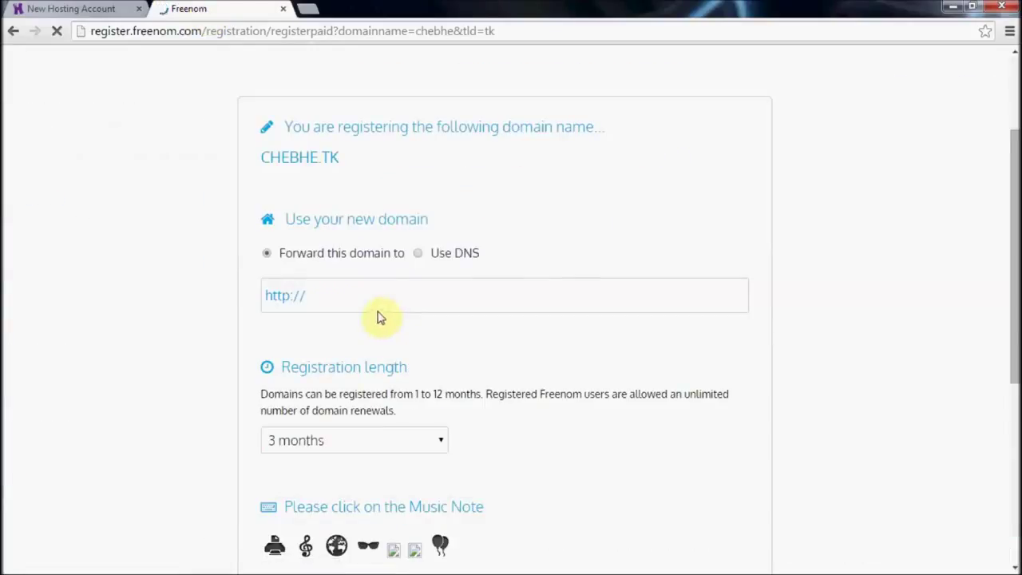
left_click_drag(261, 157, 319, 157)
right_click(317, 159)
left_click(351, 169)
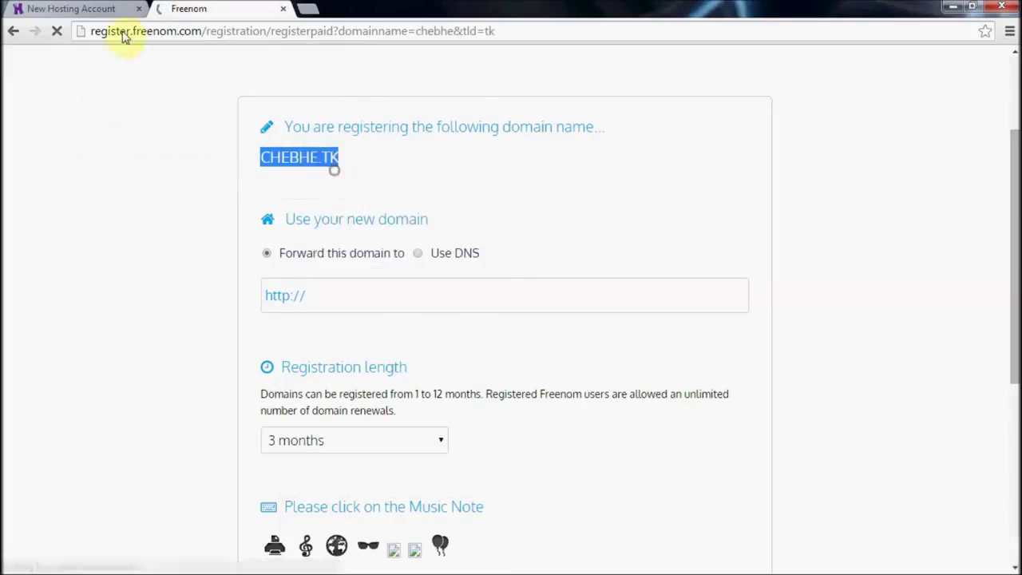
left_click(108, 10)
left_click(501, 403)
key("ctrl+v")
Step: Enter and confirm the hosting account password, then continue to the order summary
left_click(498, 441)
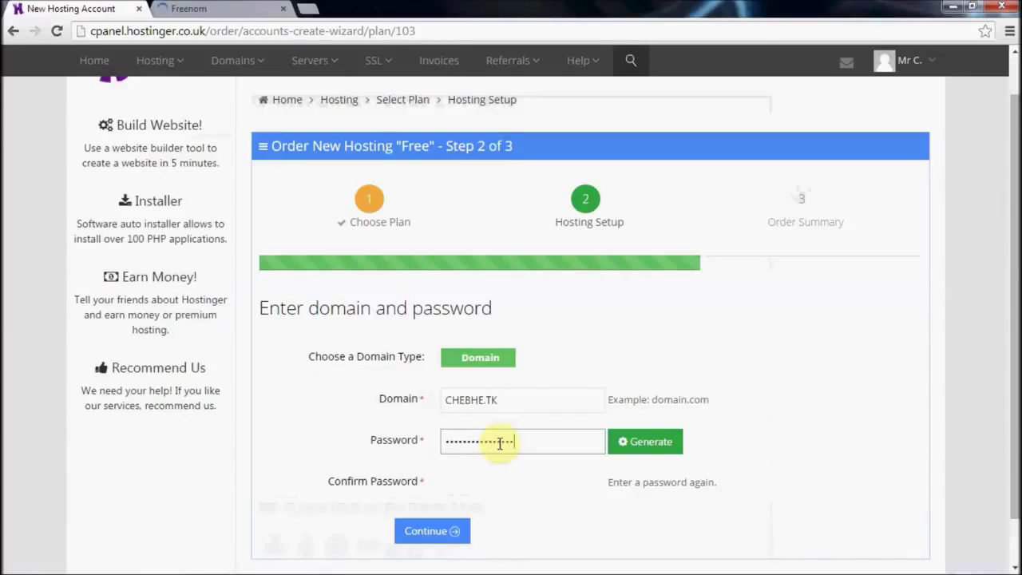
left_click(503, 475)
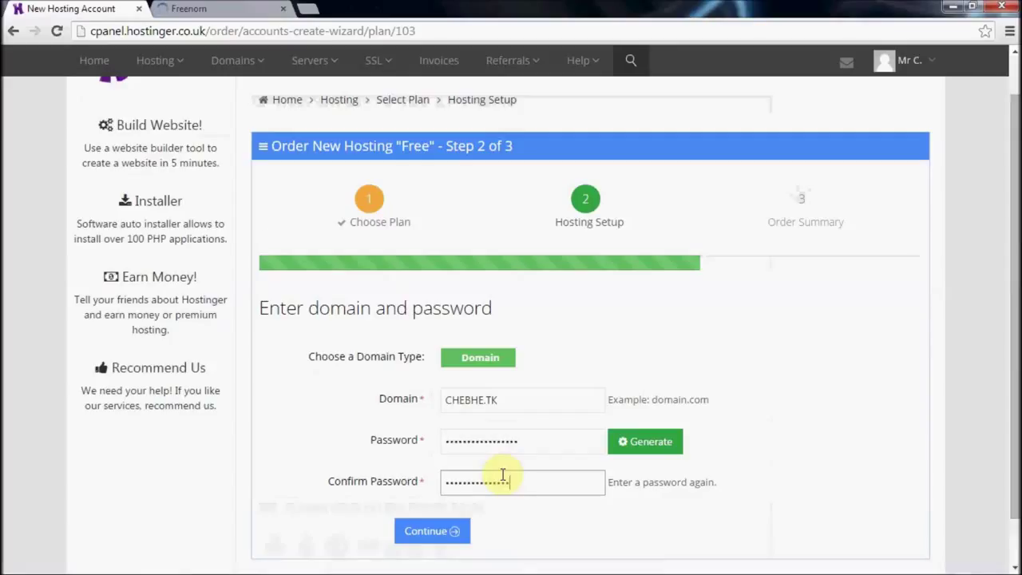
left_click(435, 531)
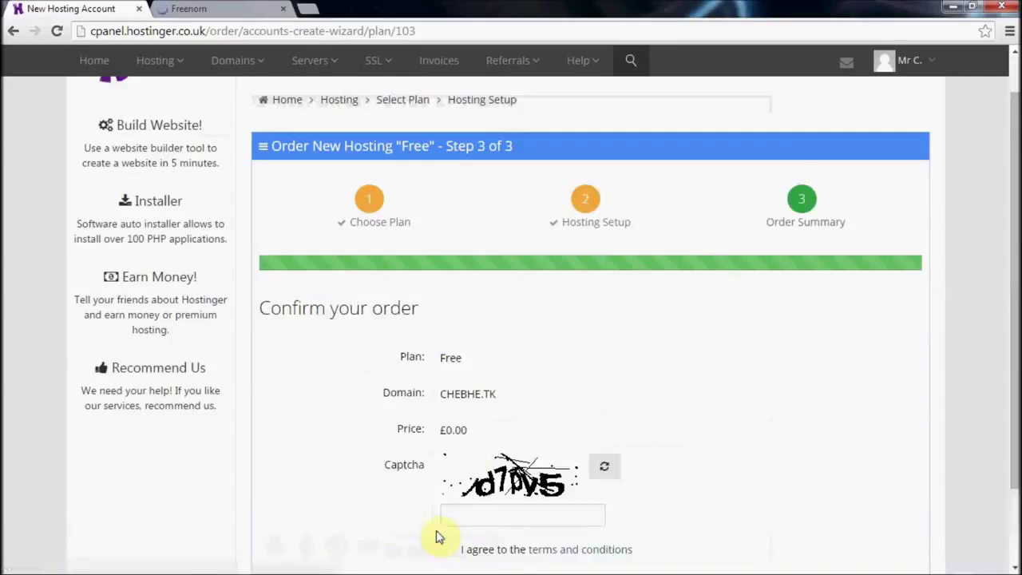
Step: Enter the captcha answer, accept the terms and place the Free hosting order
scroll(433, 533, "down", 1)
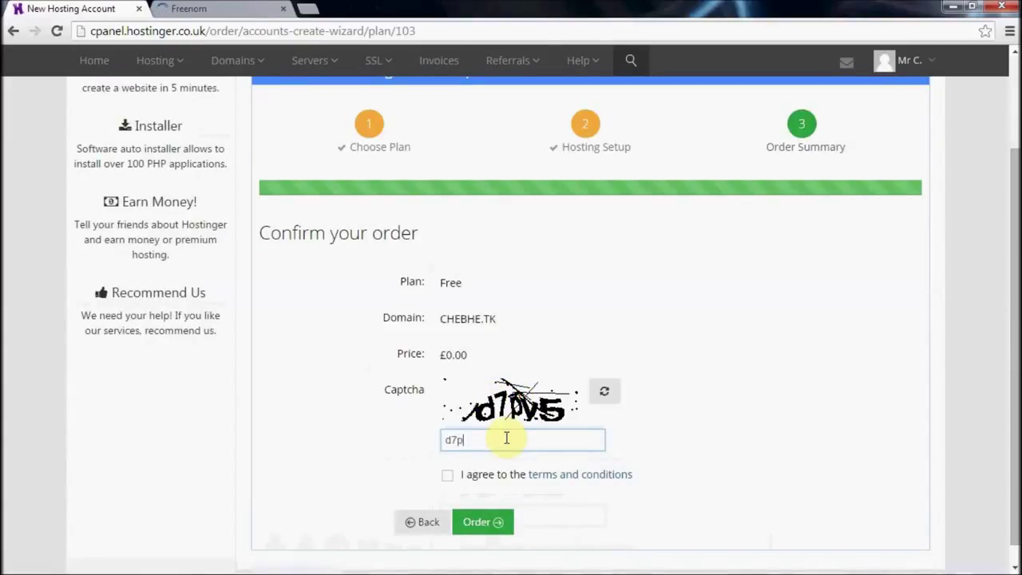
left_click(506, 438)
type("d7py5")
left_click(447, 474)
left_click(482, 522)
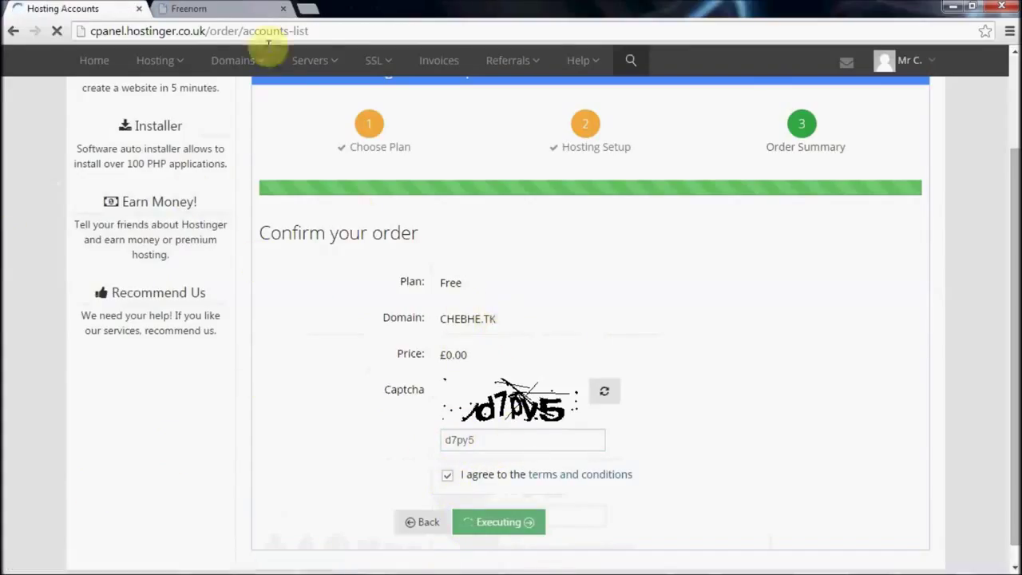
Step: On Freenom's registration page, choose to use DNS for chebhe.tk
left_click(219, 9)
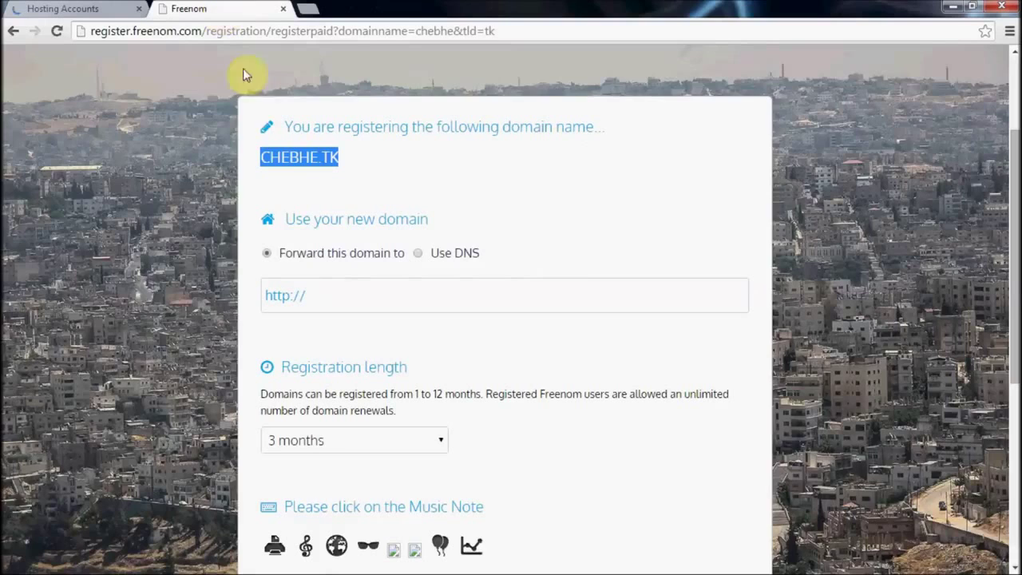
left_click(420, 253)
scroll(527, 364, "down", 1)
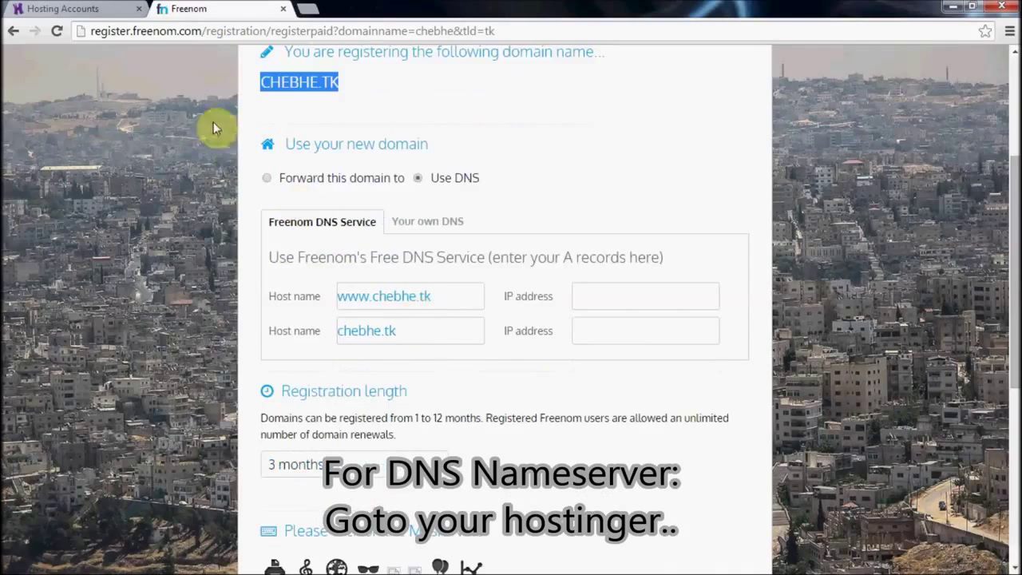
Step: Open the chebhe.tk hosting account's details page in Hostinger
left_click(67, 8)
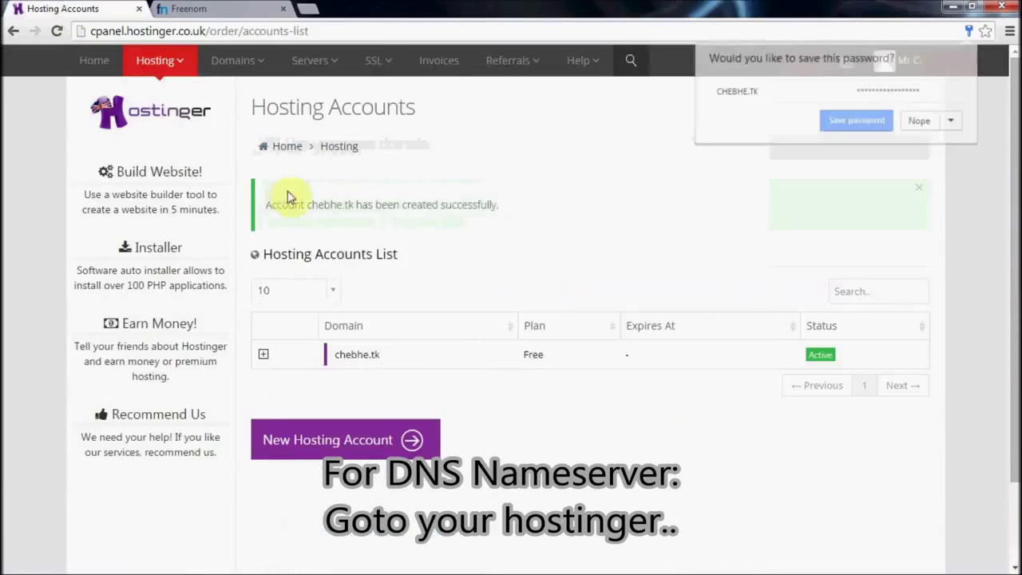
left_click(926, 125)
left_click(263, 354)
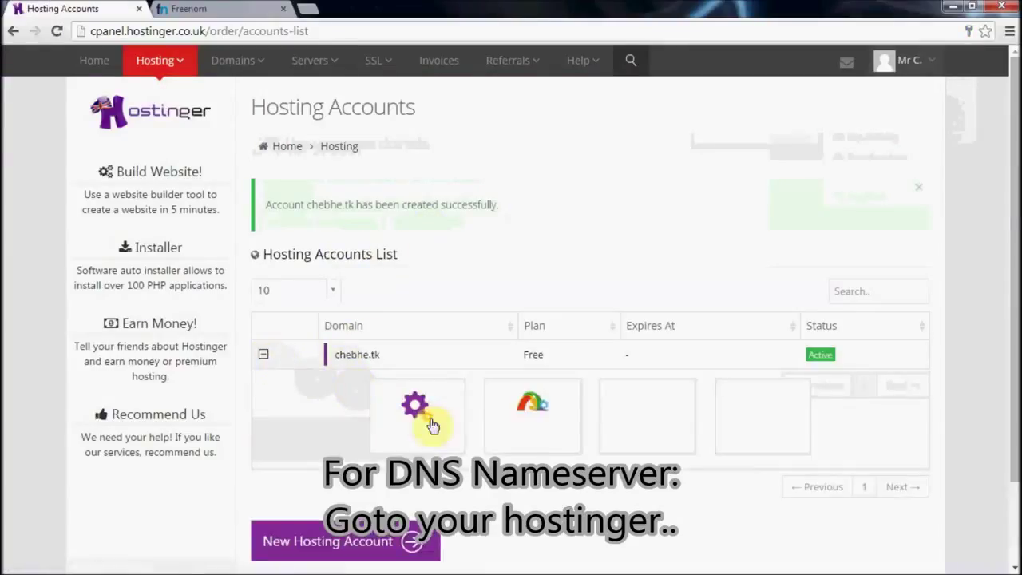
left_click(413, 422)
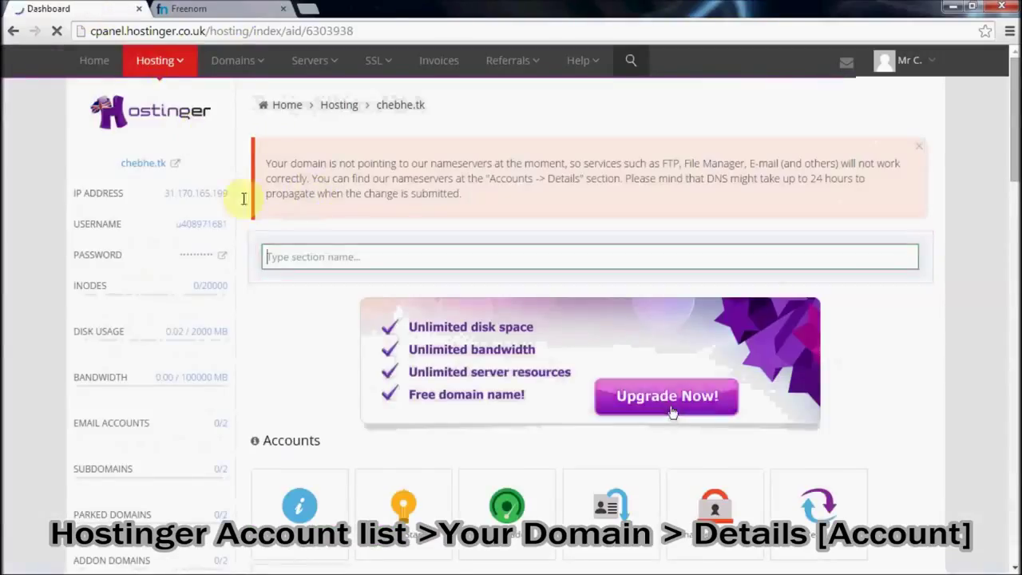
scroll(264, 215, "down", 3)
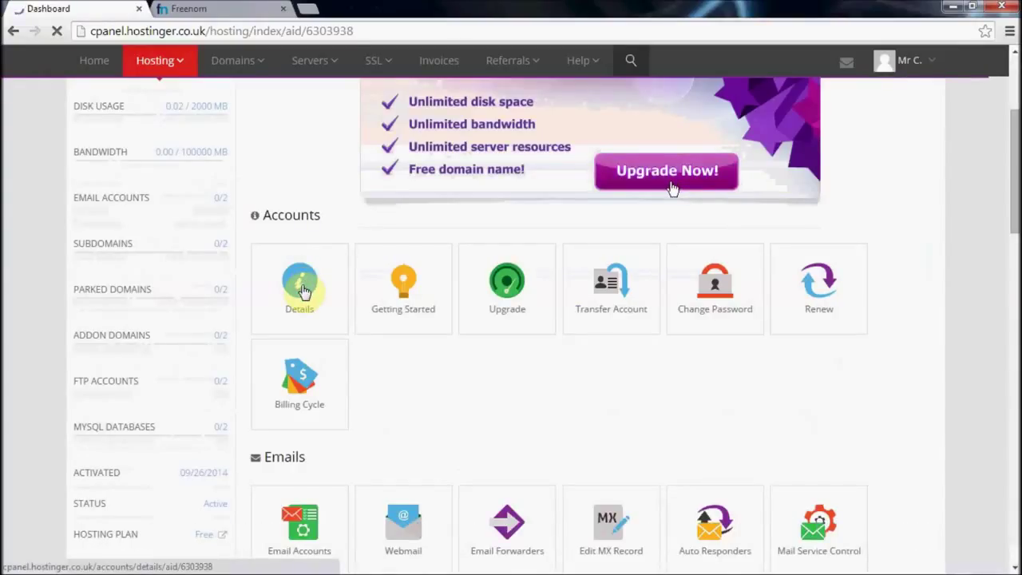
left_click(303, 291)
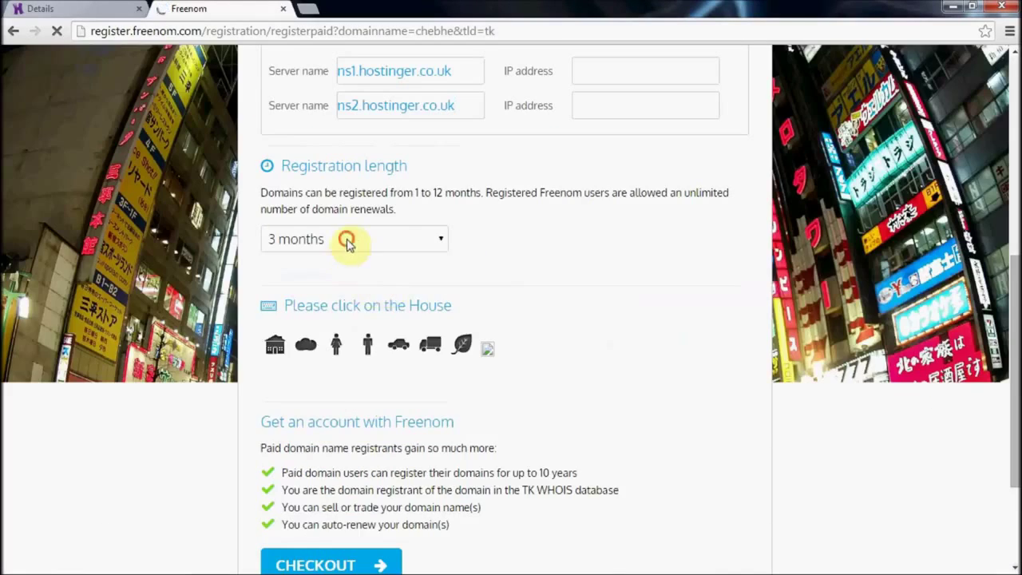
Step: Set chebhe.tk's registration length to 12 months and pass the house-picture human check
left_click(342, 238)
left_click(350, 444)
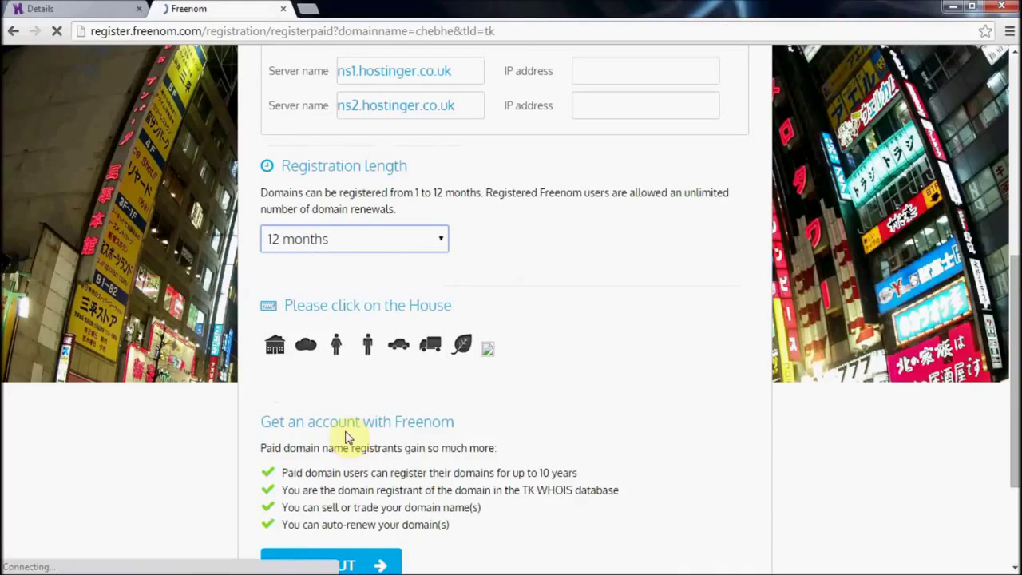
left_click(274, 348)
scroll(277, 350, "down", 2)
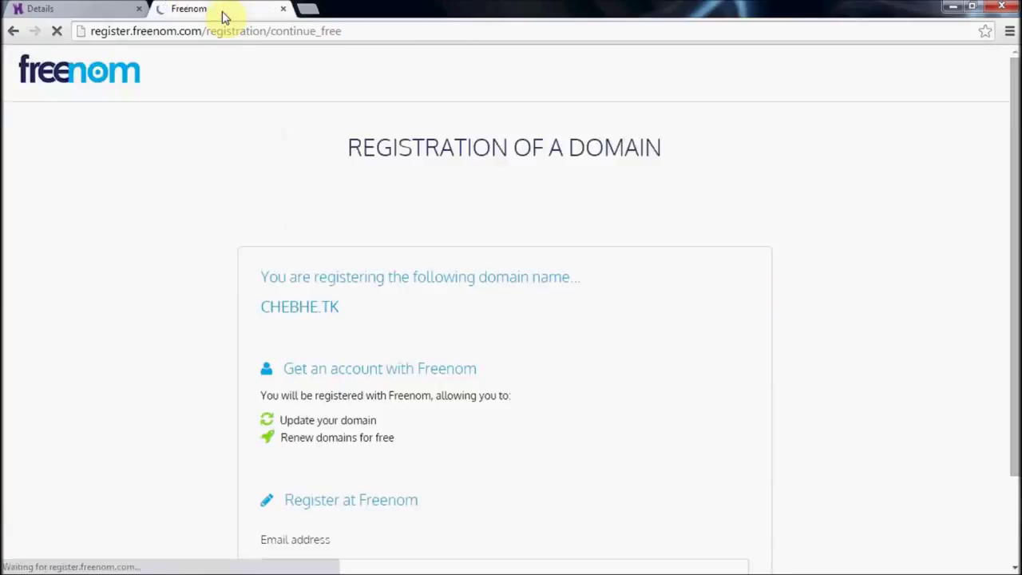
scroll(355, 327, "down", 2)
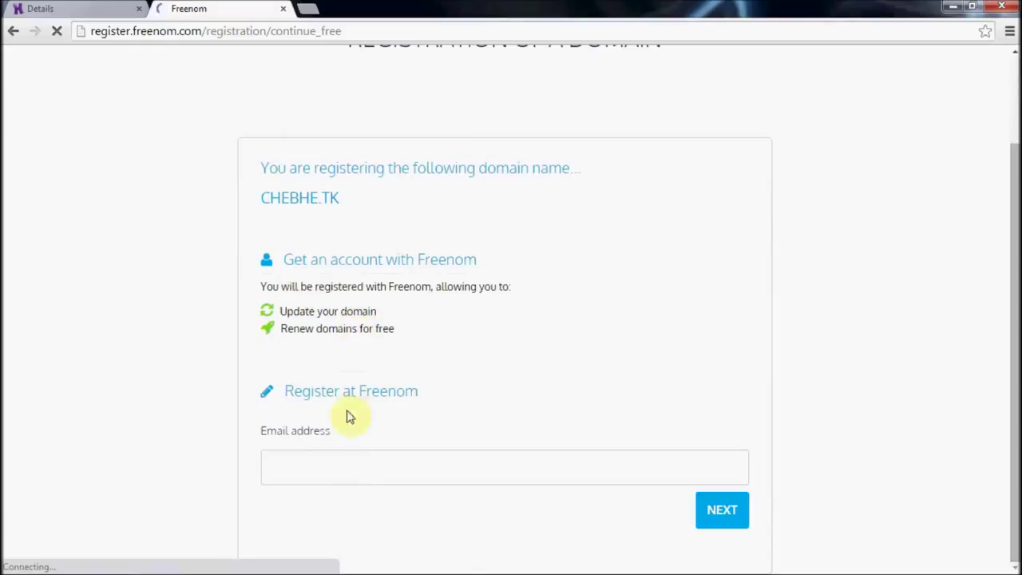
Step: Enter the Freenom account email and password and add chebhe.tk to that account
left_click(351, 461)
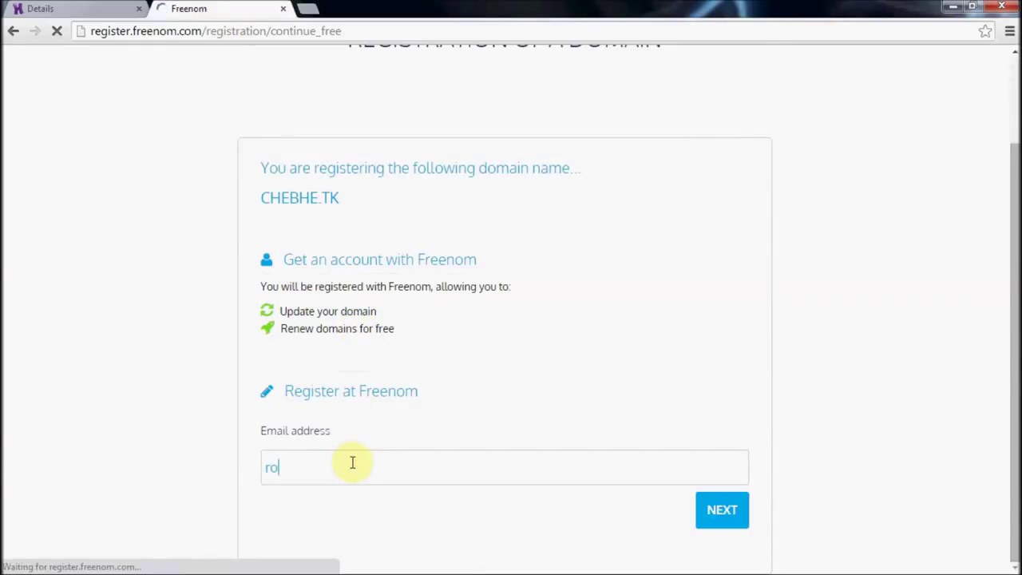
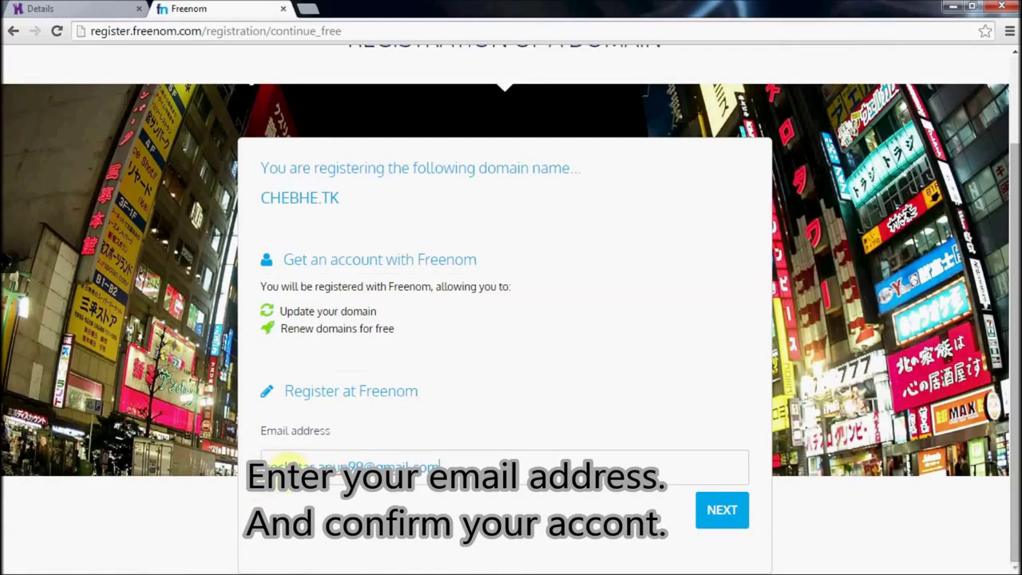
left_click(723, 510)
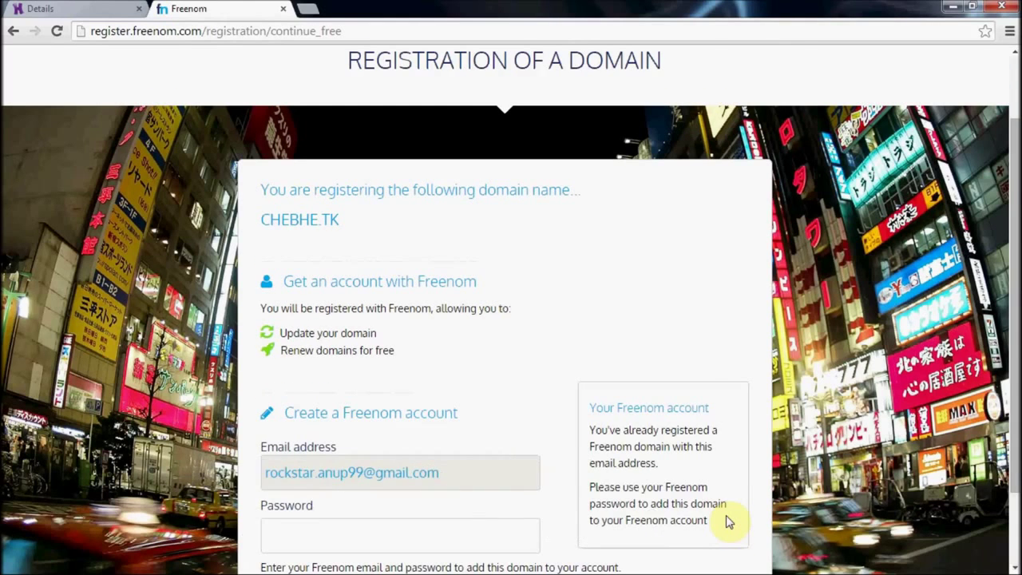
scroll(725, 515, "down", 1)
left_click(475, 450)
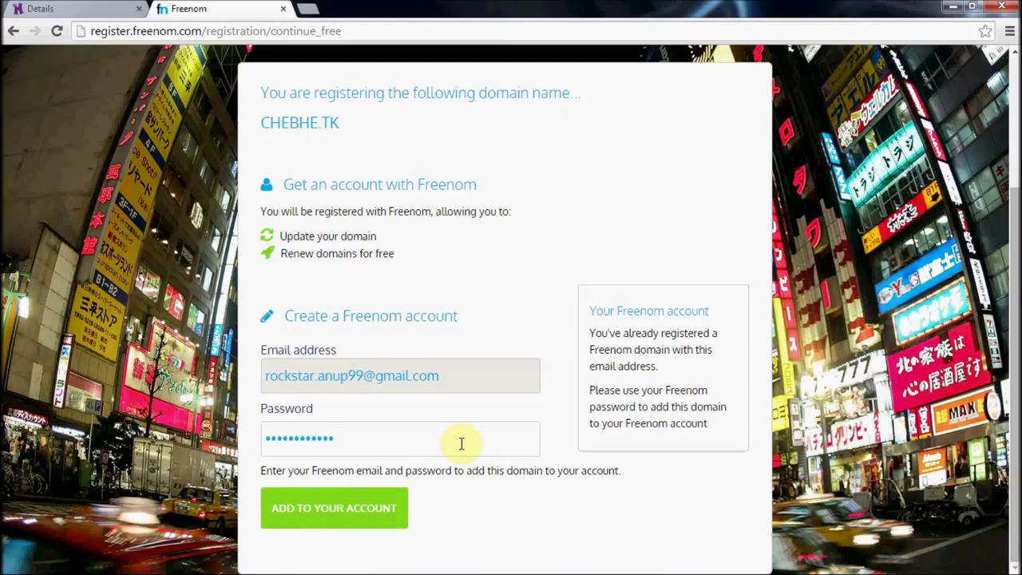
left_click(338, 520)
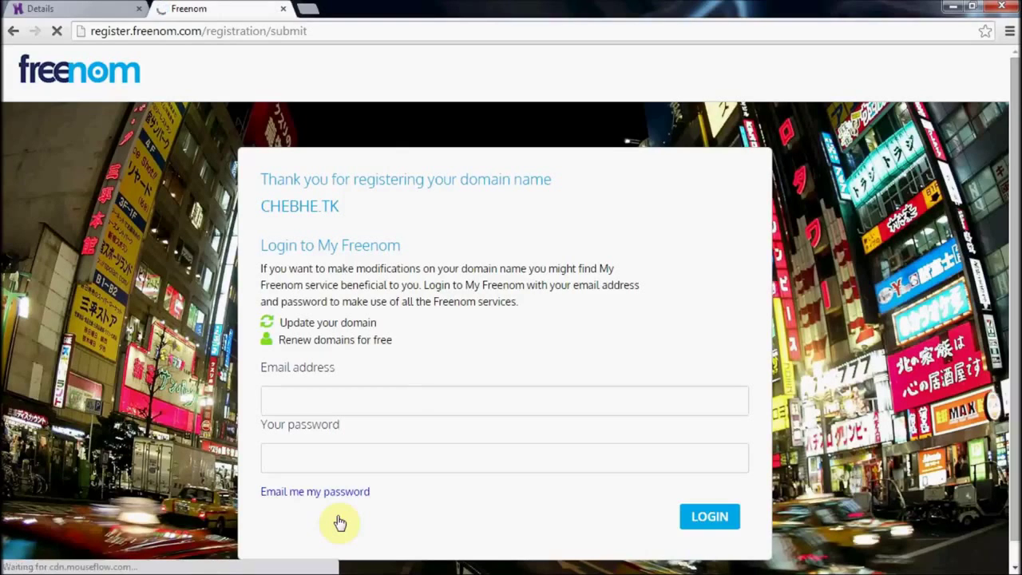
left_click_drag(257, 176, 584, 200)
left_click(528, 239)
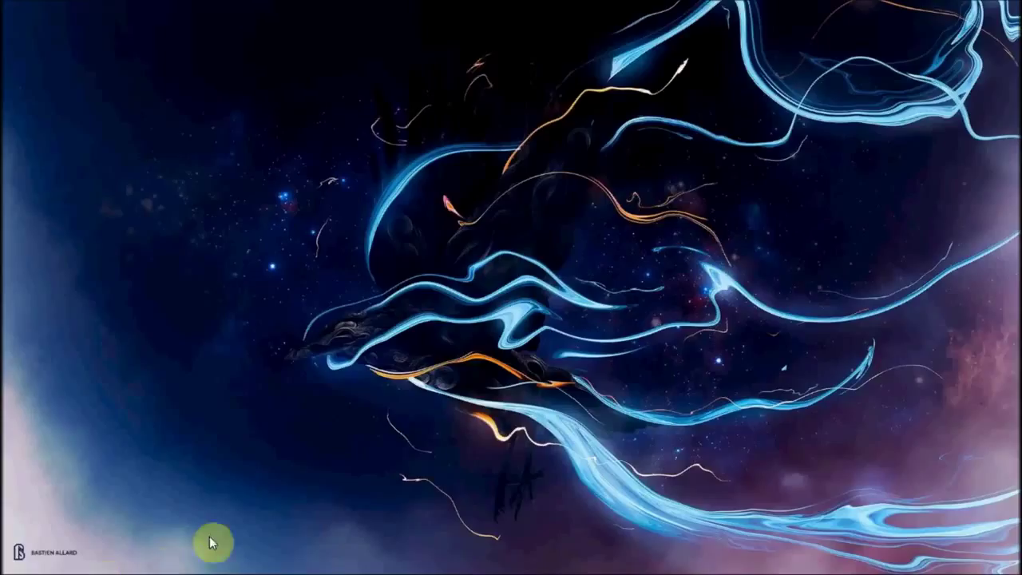
left_click(205, 561)
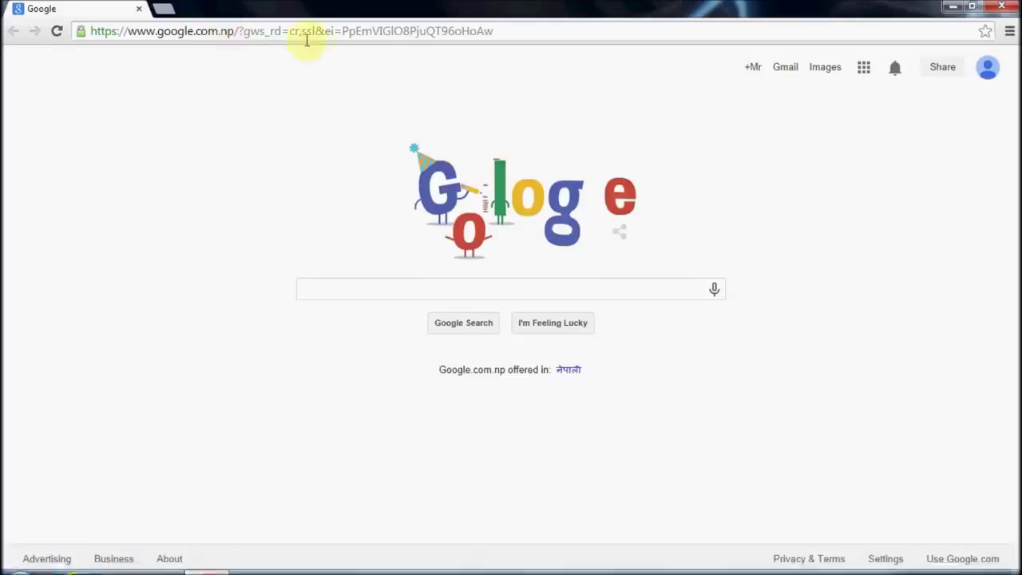
left_click(328, 37)
type("wwww")
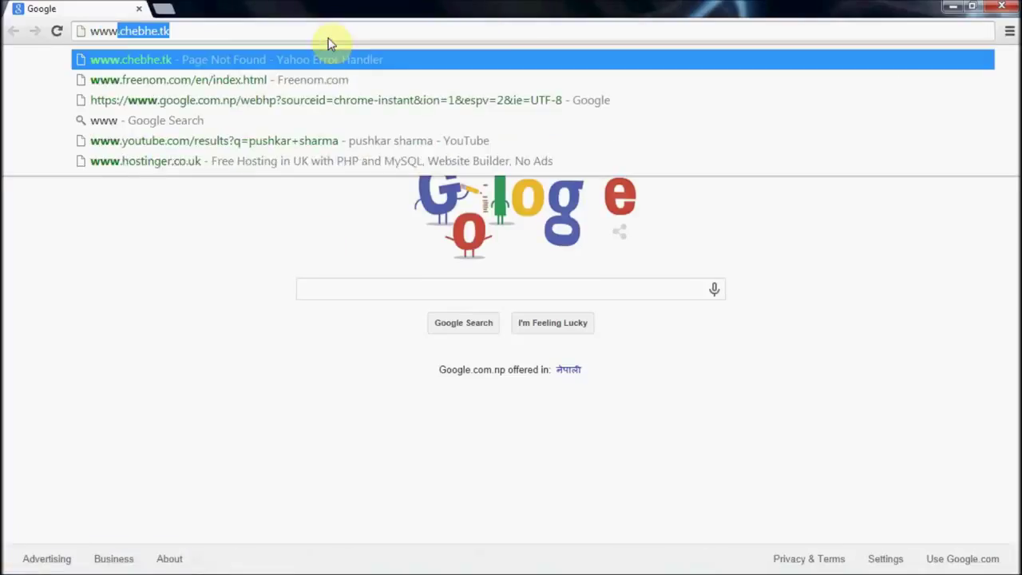
key("BackSpace")
key("BackSpace")
type(".chebhe.")
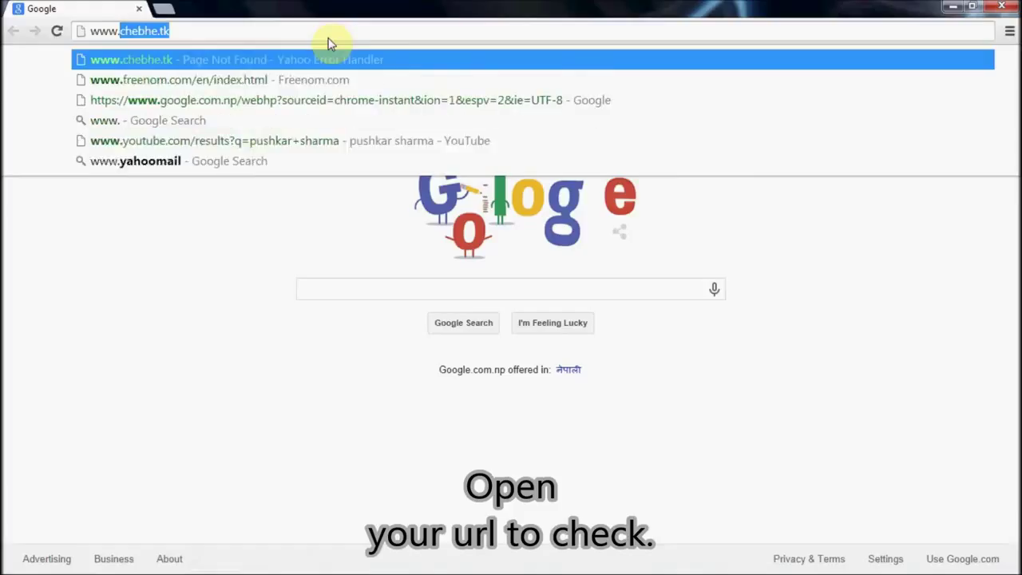
type("tk")
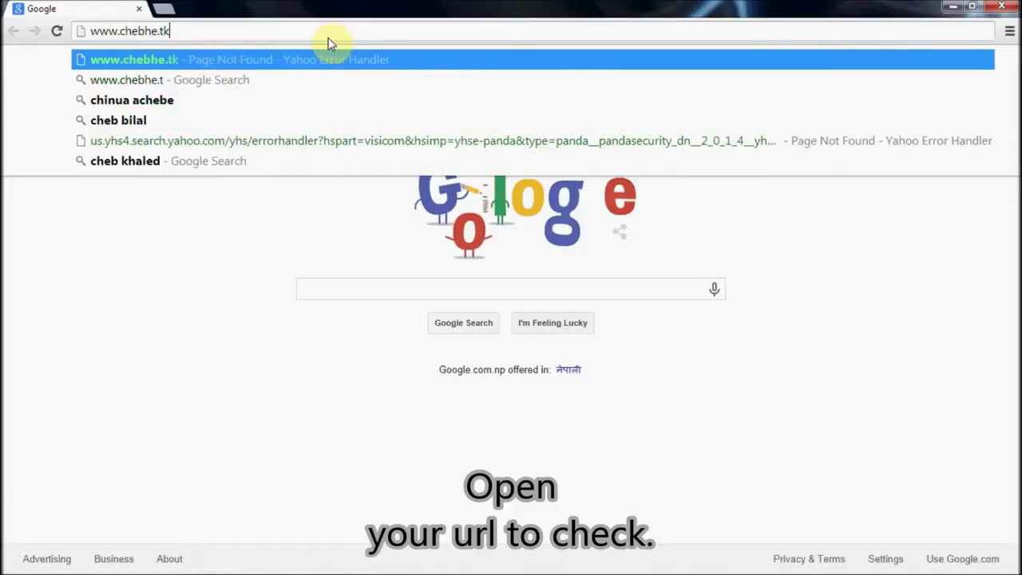
key("Return")
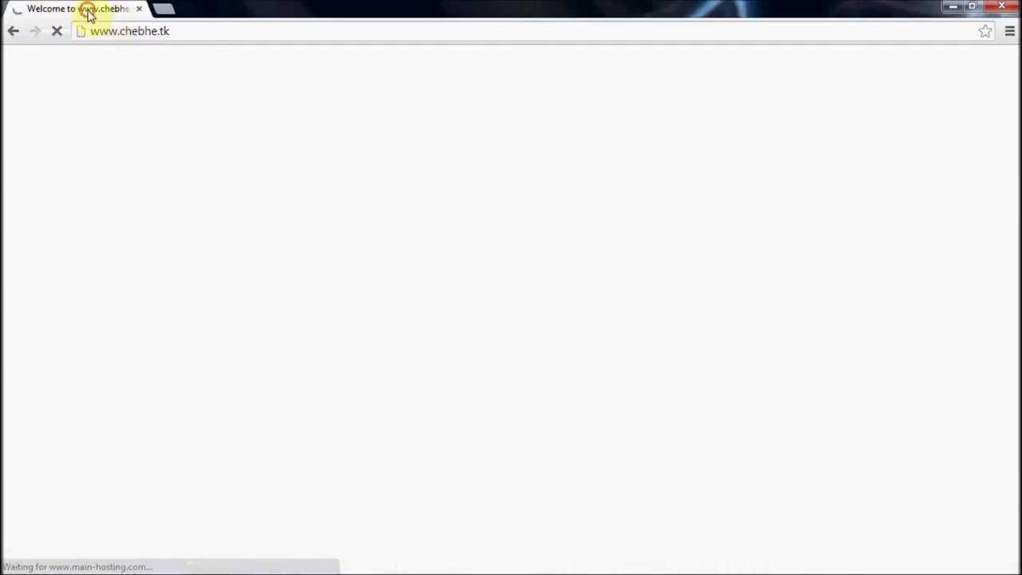
Step: Read the 'Your account has been created!' heading and default.php note, then return to Hostinger
left_click_drag(273, 300, 734, 296)
left_click_drag(272, 300, 752, 296)
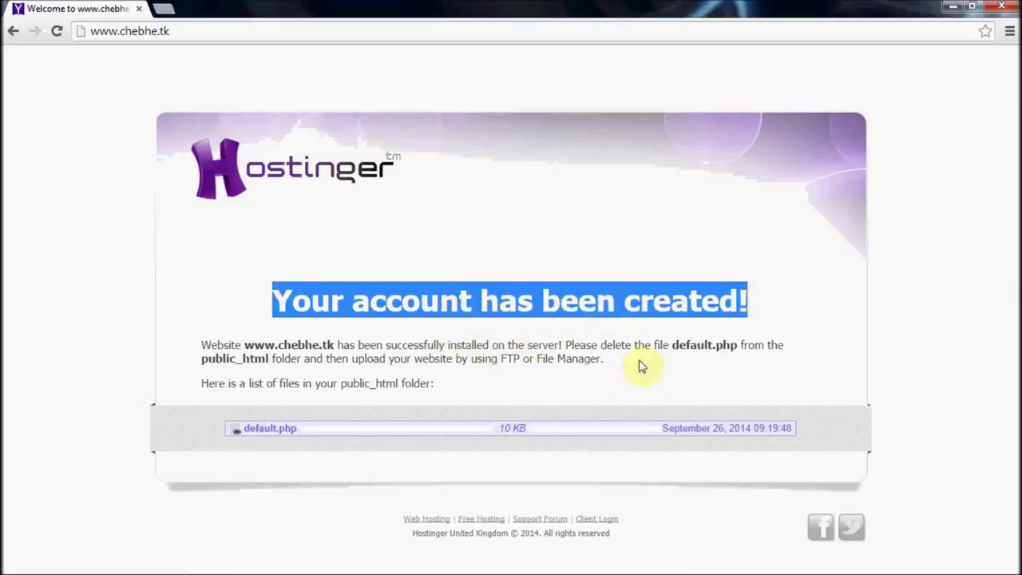
left_click_drag(200, 348, 629, 390)
left_click(435, 375)
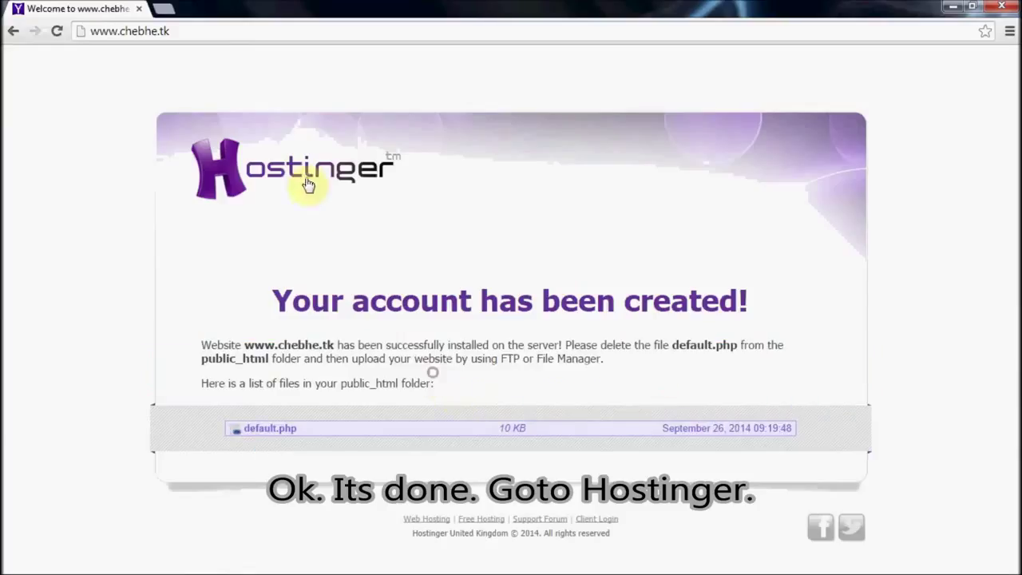
left_click(302, 182)
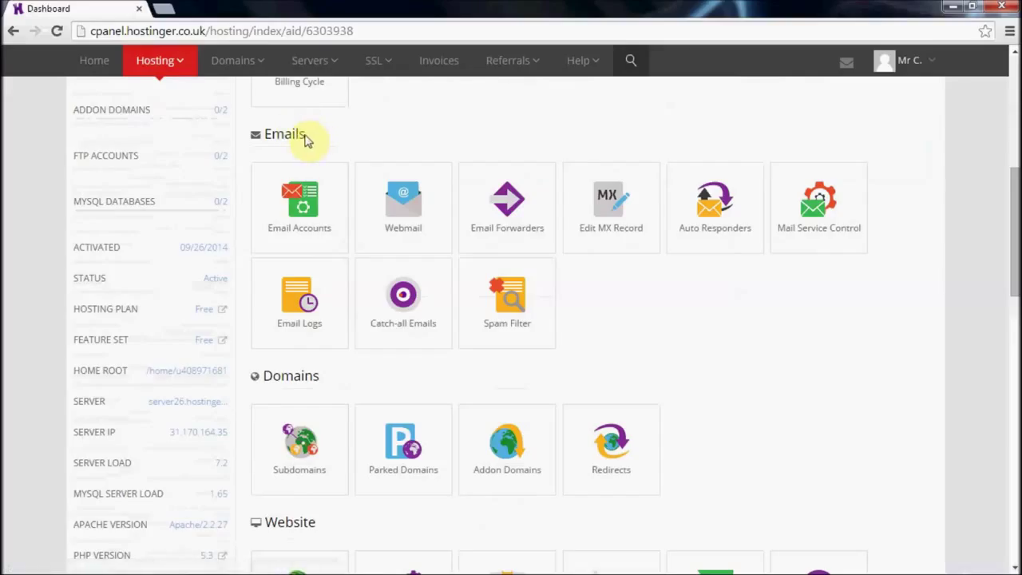
Step: Create an 'admin' mailbox on chebhe.tk with a generated password and 50 MB size
double_click(308, 141)
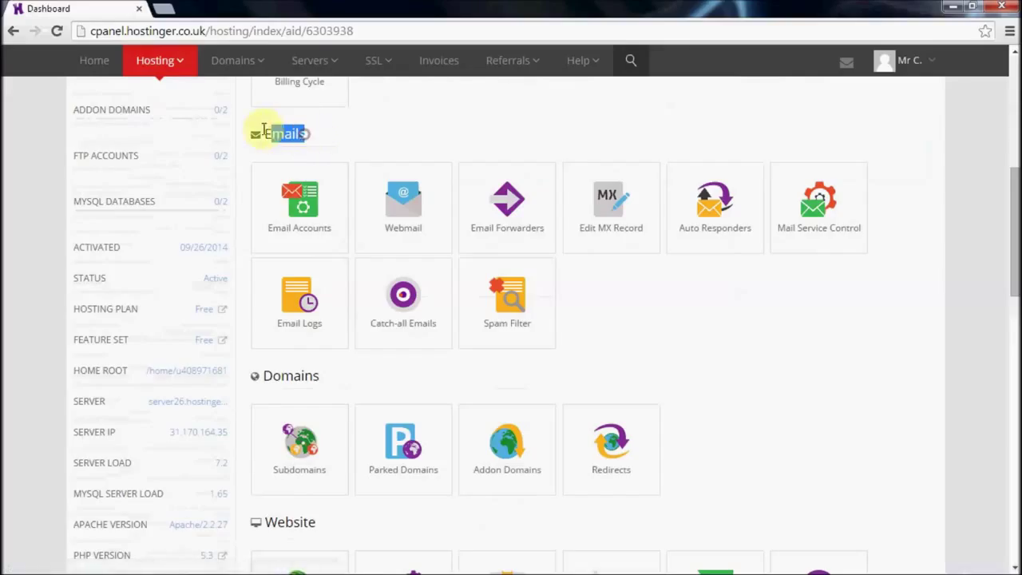
left_click(303, 219)
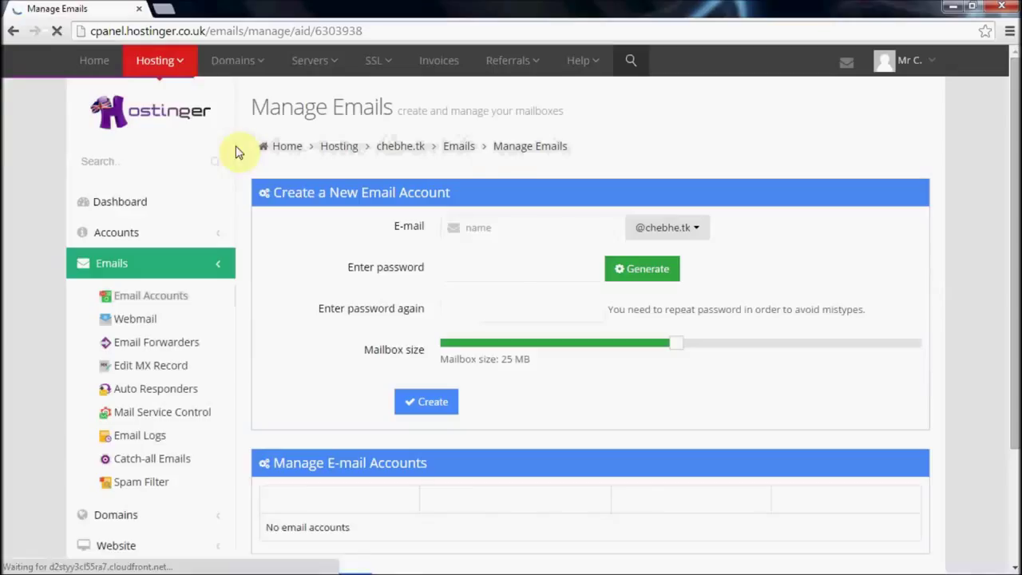
left_click(587, 226)
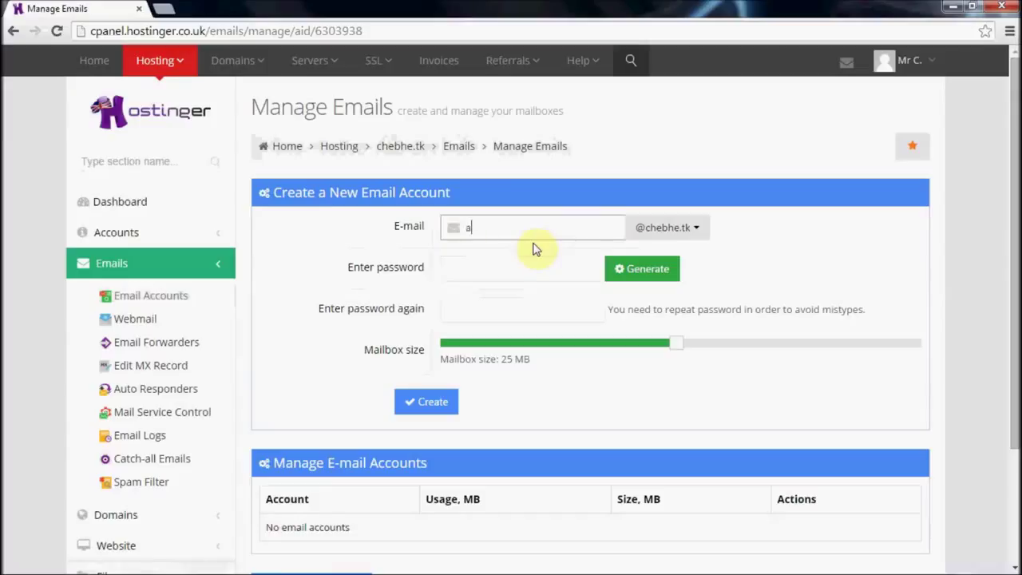
left_click(538, 269)
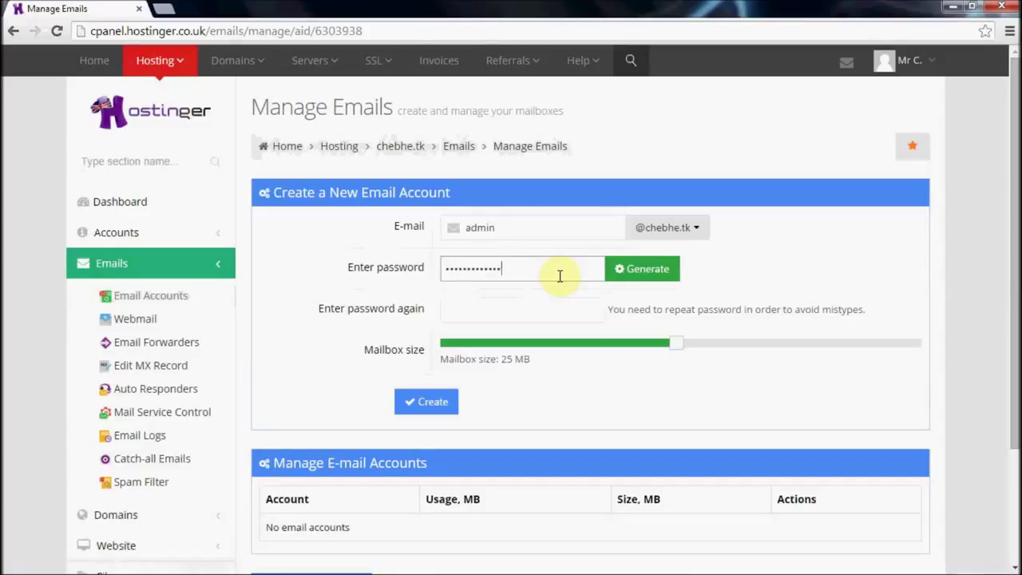
key("Tab")
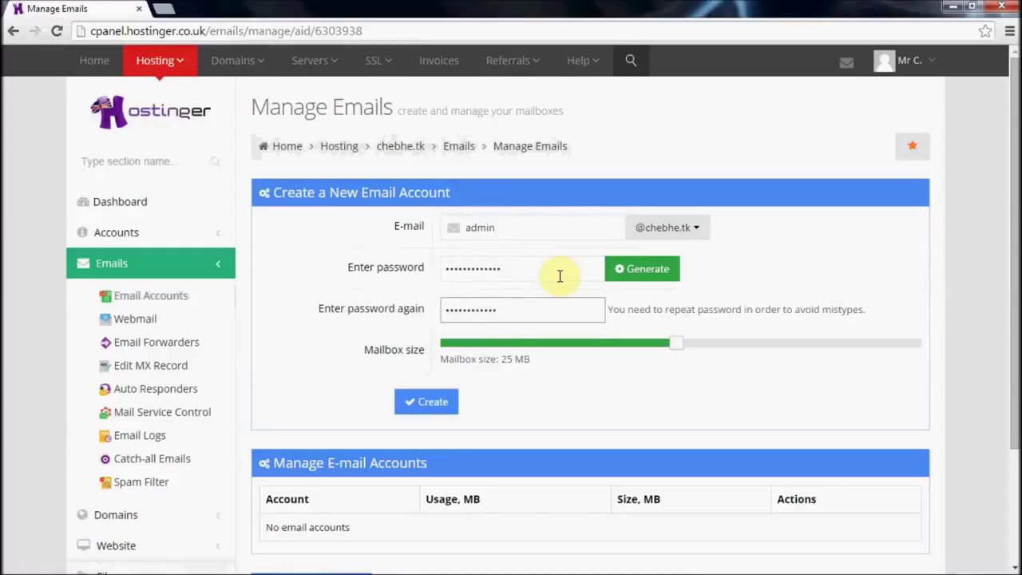
left_click_drag(675, 343, 912, 354)
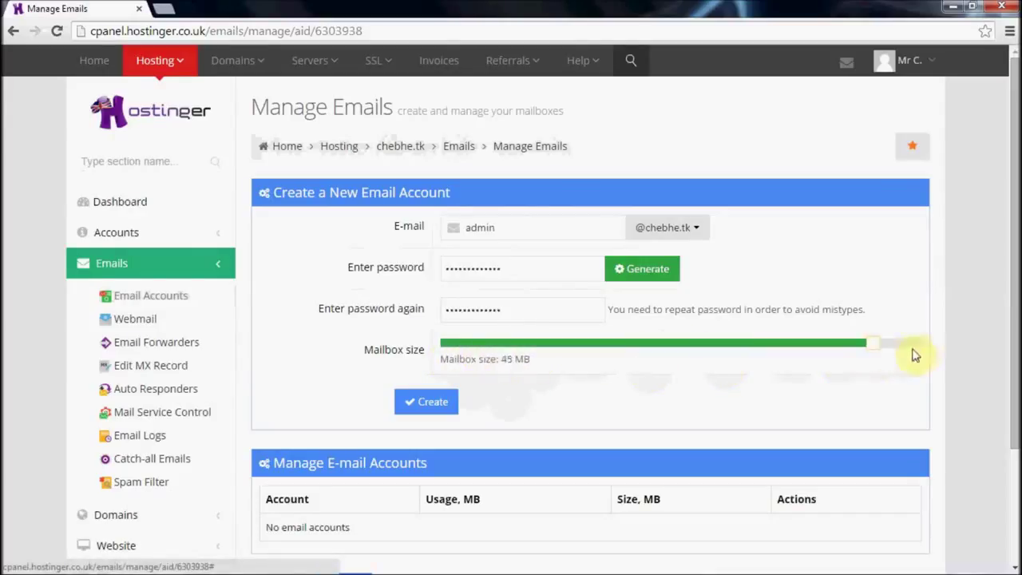
left_click_drag(503, 359, 530, 359)
left_click(425, 402)
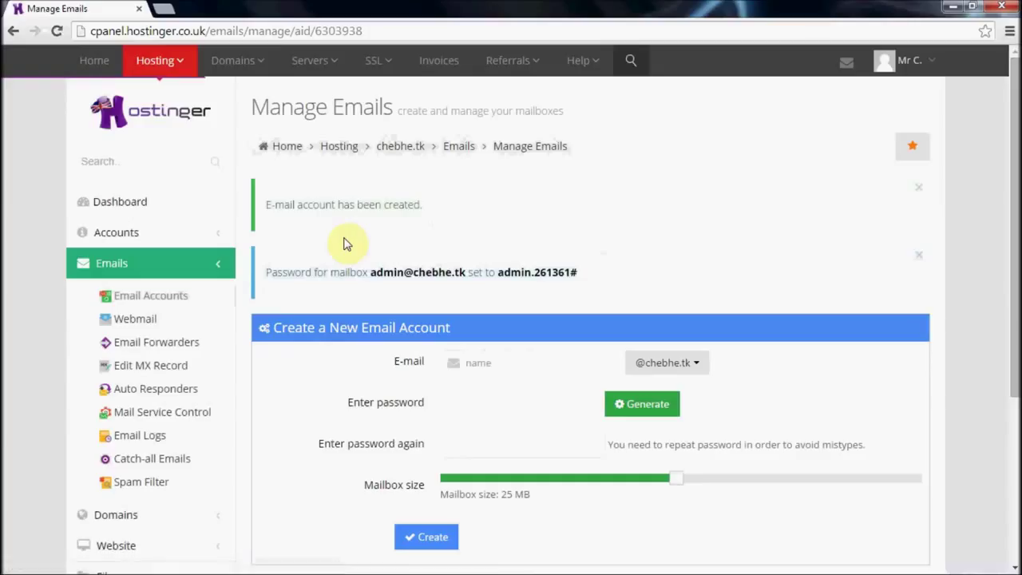
Step: Review the mailbox-created confirmation and the new generated password
scroll(479, 258, "down", 1)
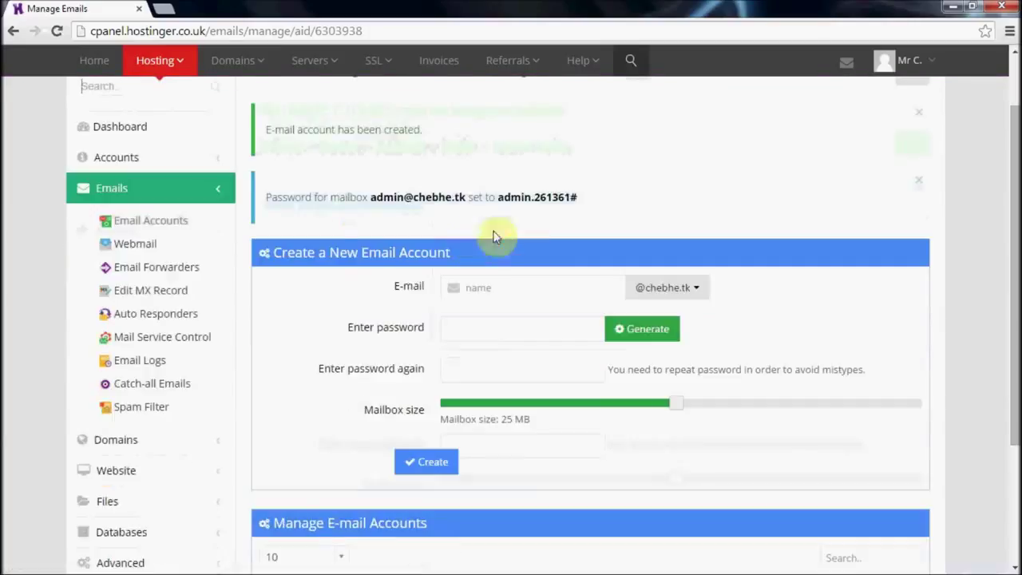
left_click_drag(348, 121, 421, 164)
left_click(417, 191)
double_click(267, 196)
left_click_drag(398, 202, 581, 205)
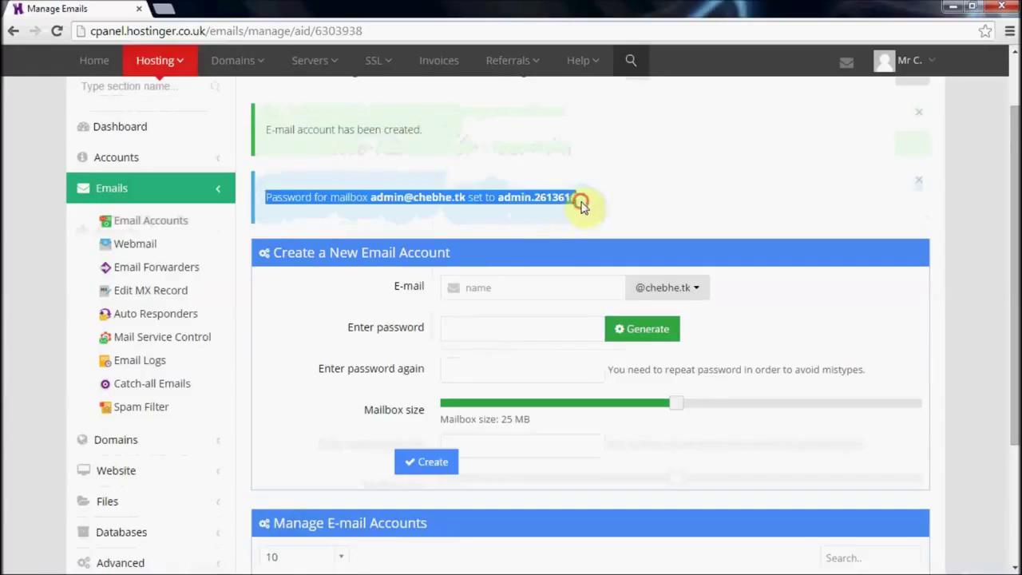
left_click(585, 209)
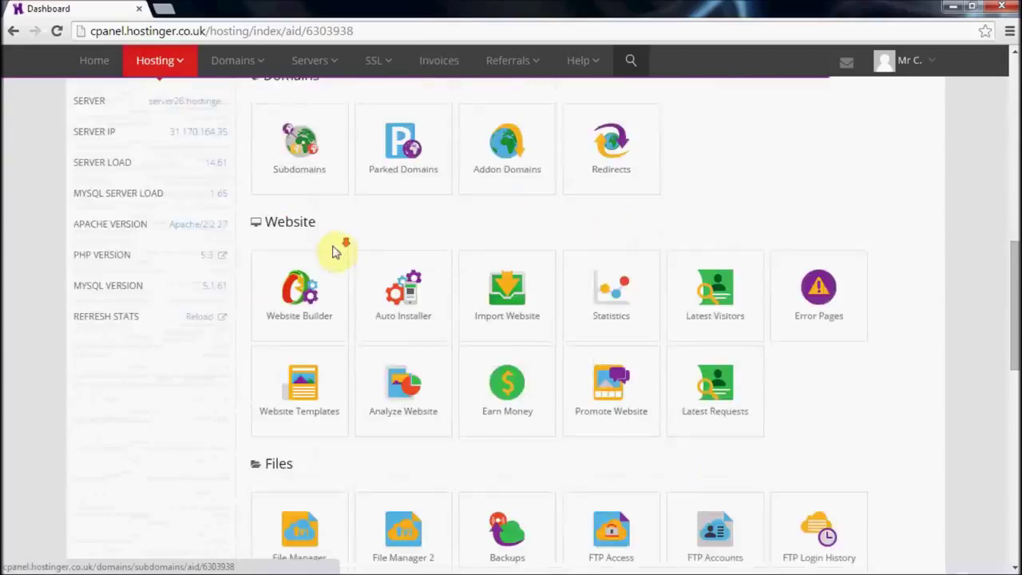
Step: Open the Auto Installer under Website and choose WordPress
scroll(338, 246, "down", 1)
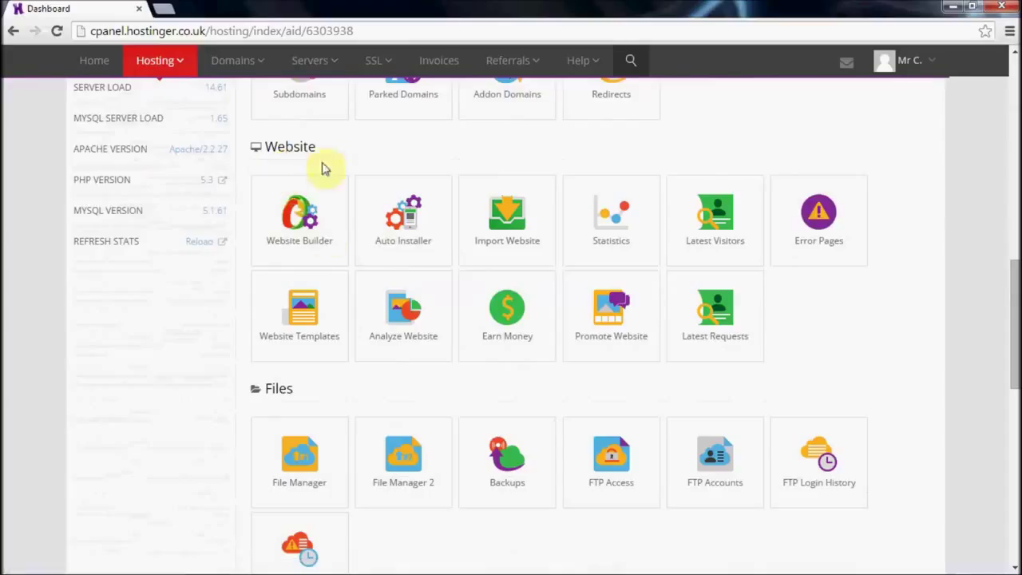
left_click_drag(314, 149, 262, 147)
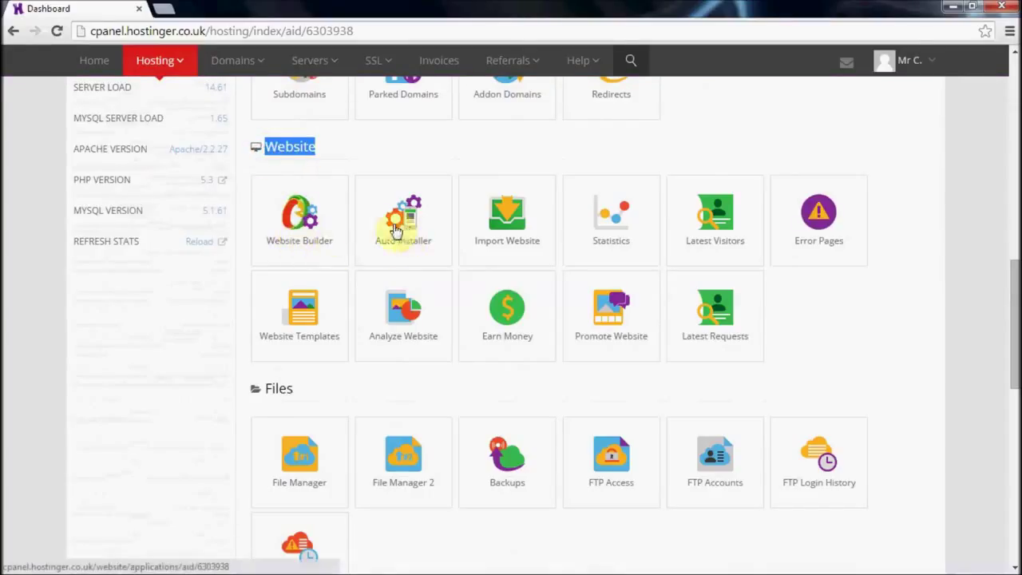
left_click(411, 235)
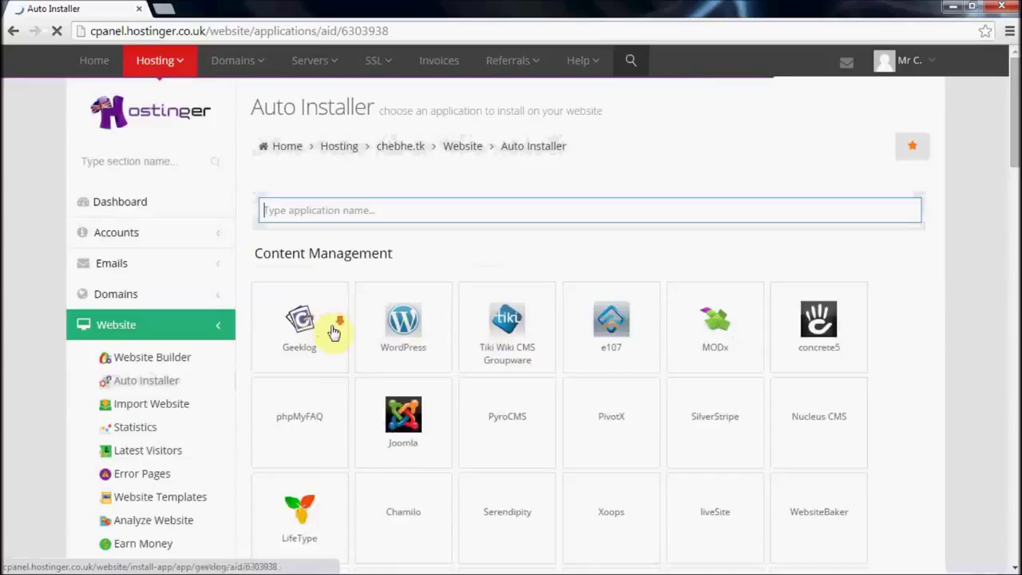
scroll(333, 333, "down", 2)
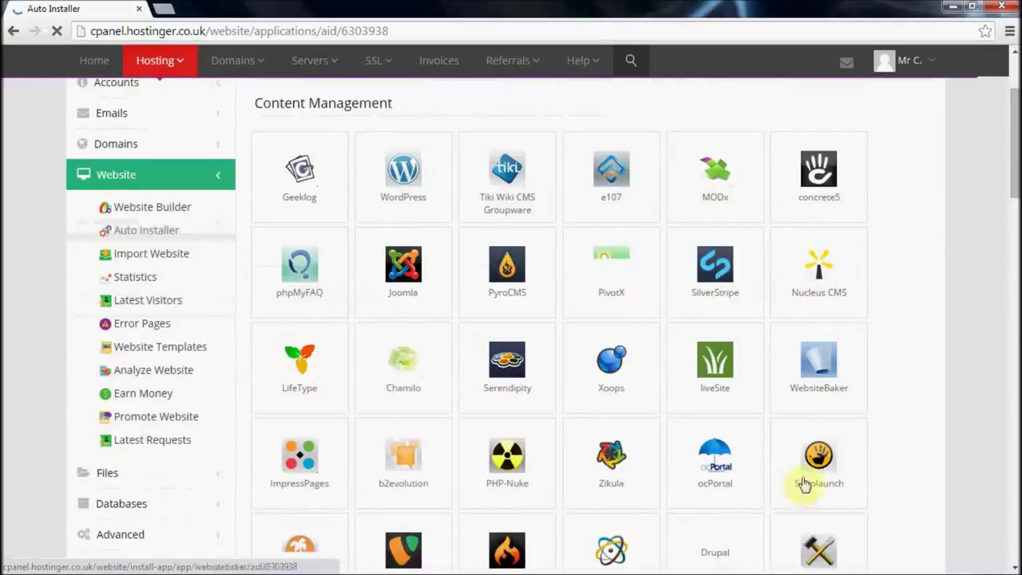
left_click(406, 183)
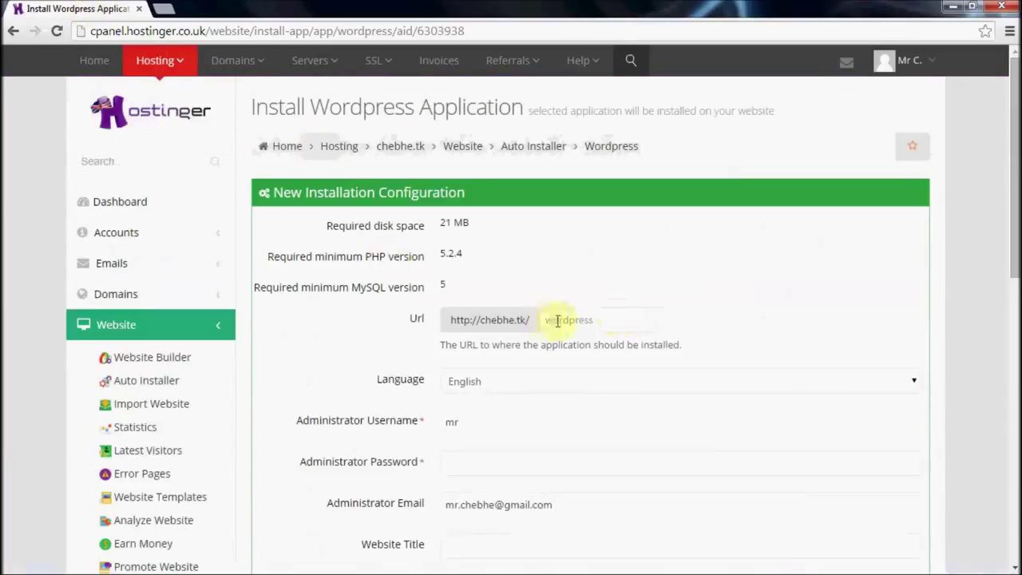
Step: Enter the WordPress administrator username and password
scroll(586, 318, "down", 1)
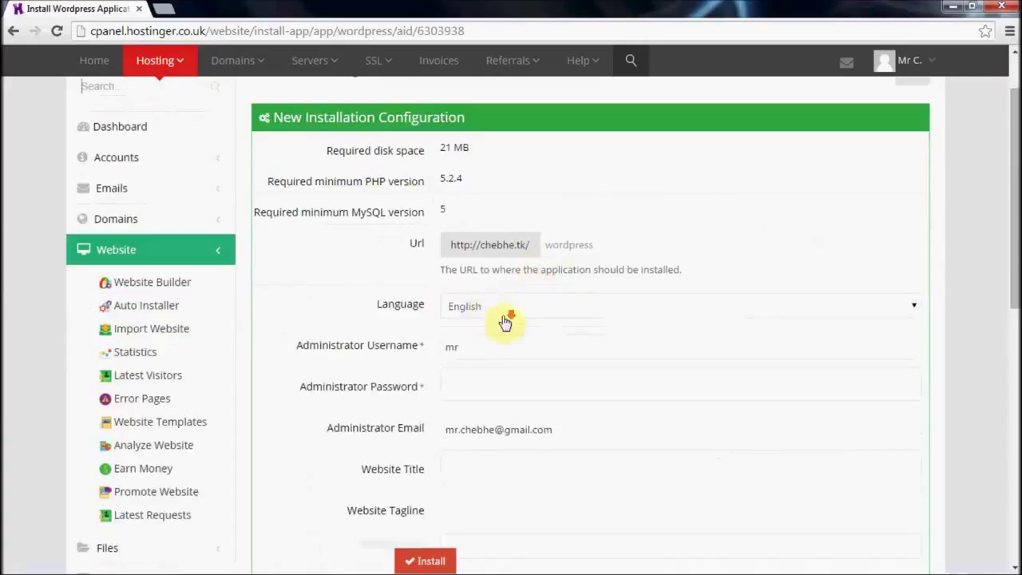
scroll(505, 322, "down", 1)
double_click(444, 273)
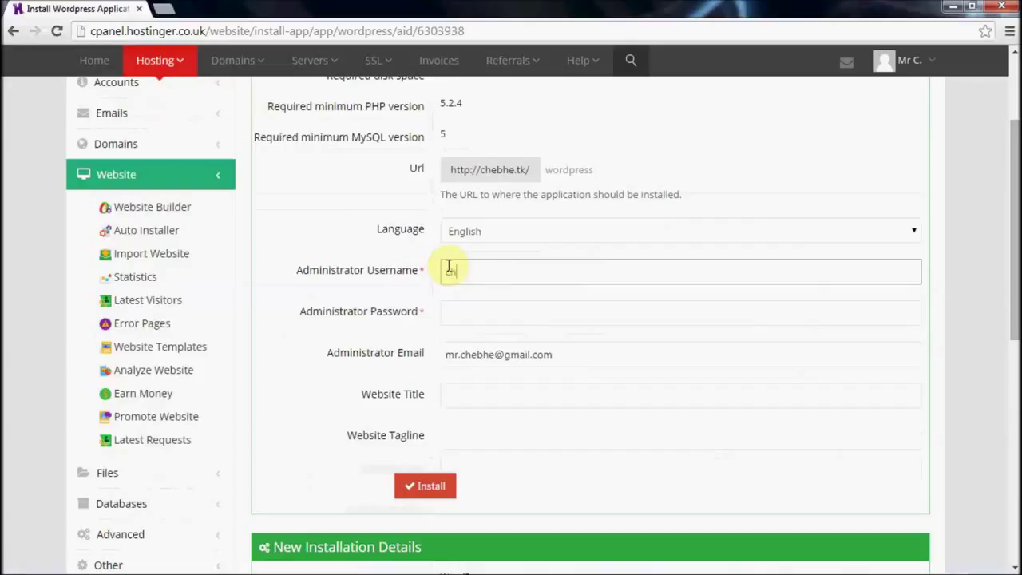
left_click(537, 312)
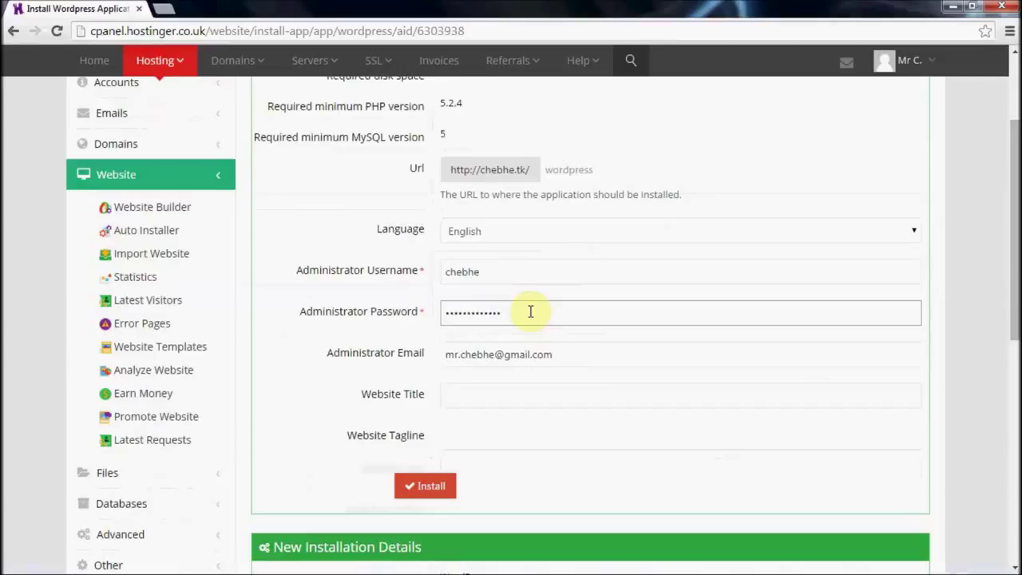
type("1")
Step: Title the site 'My World', add a tagline and start the installation
key("Tab")
key("Tab")
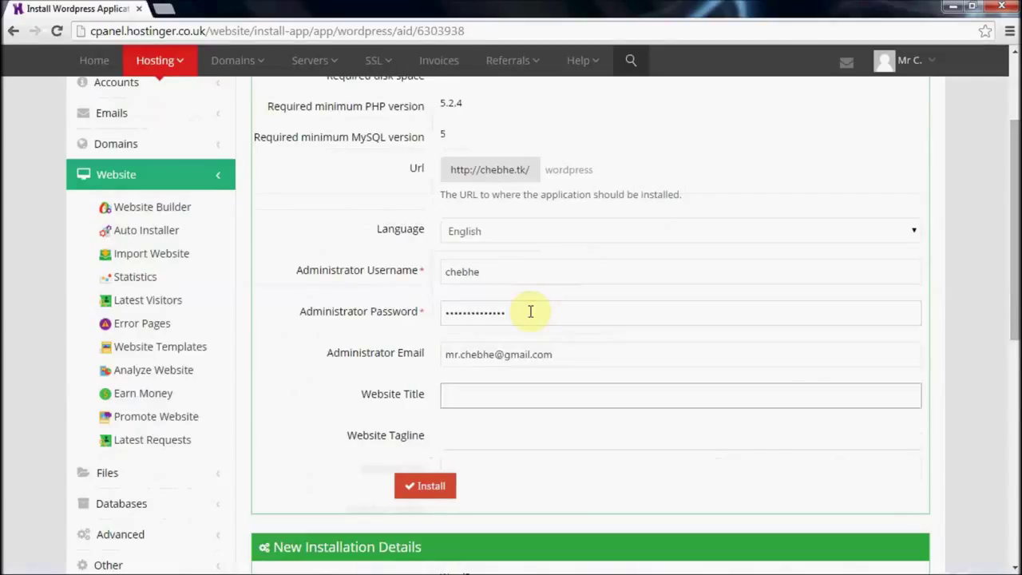
type("C")
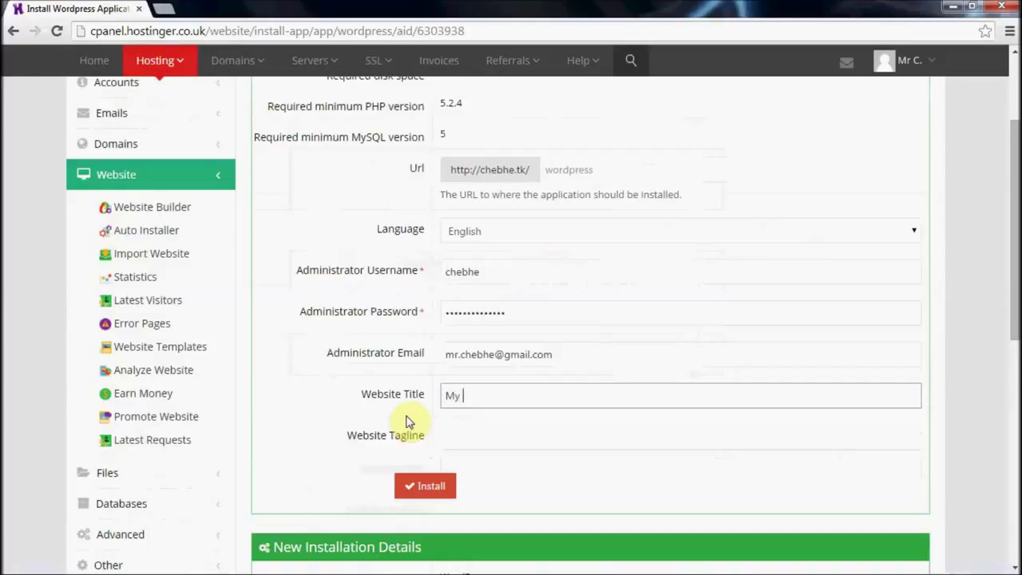
type("y World")
left_click(452, 439)
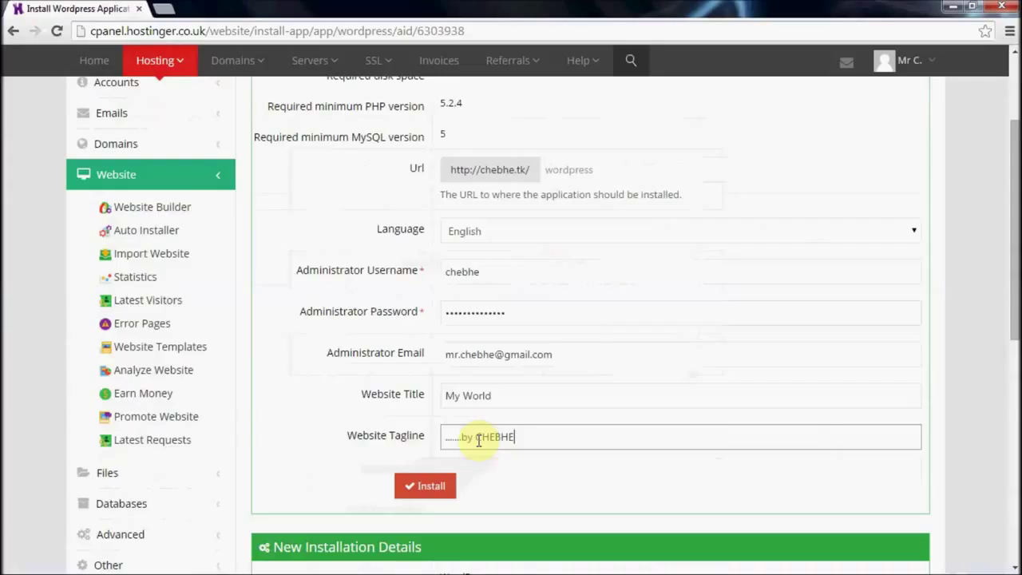
left_click(431, 487)
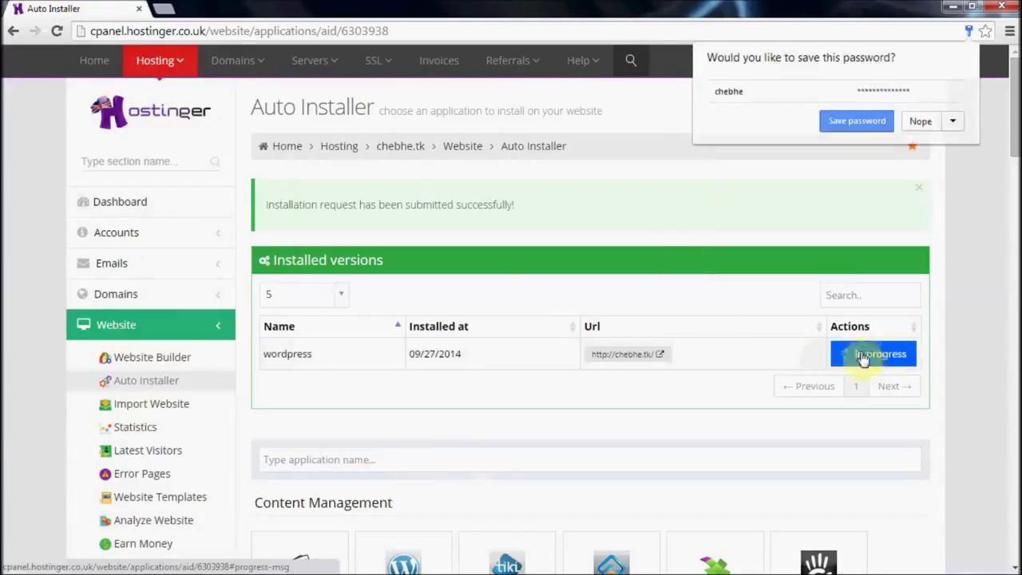
Step: Decline Chrome's password save and wait for the WordPress install for chebhe.tk to finish
left_click(915, 126)
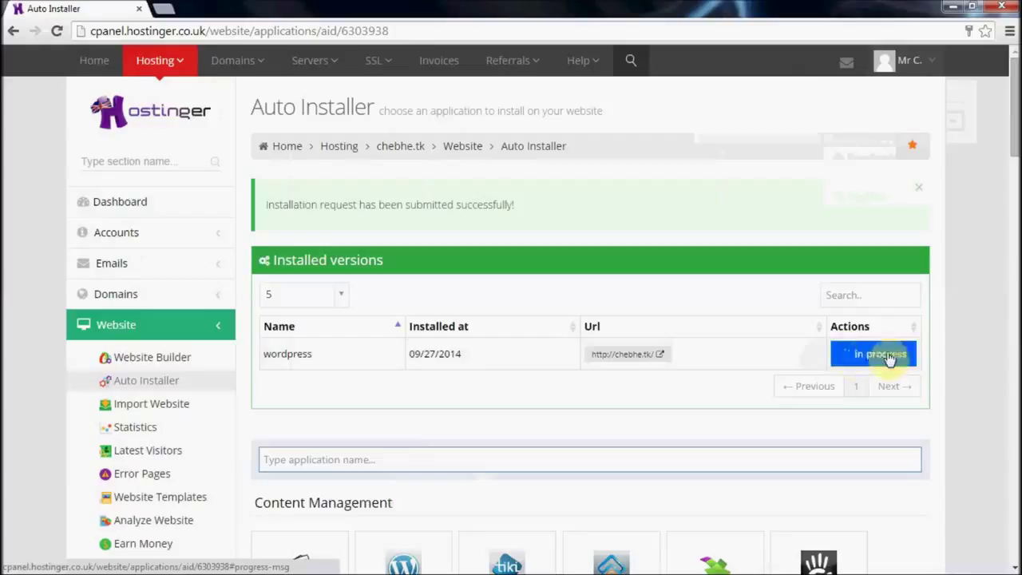
mouse_move(902, 351)
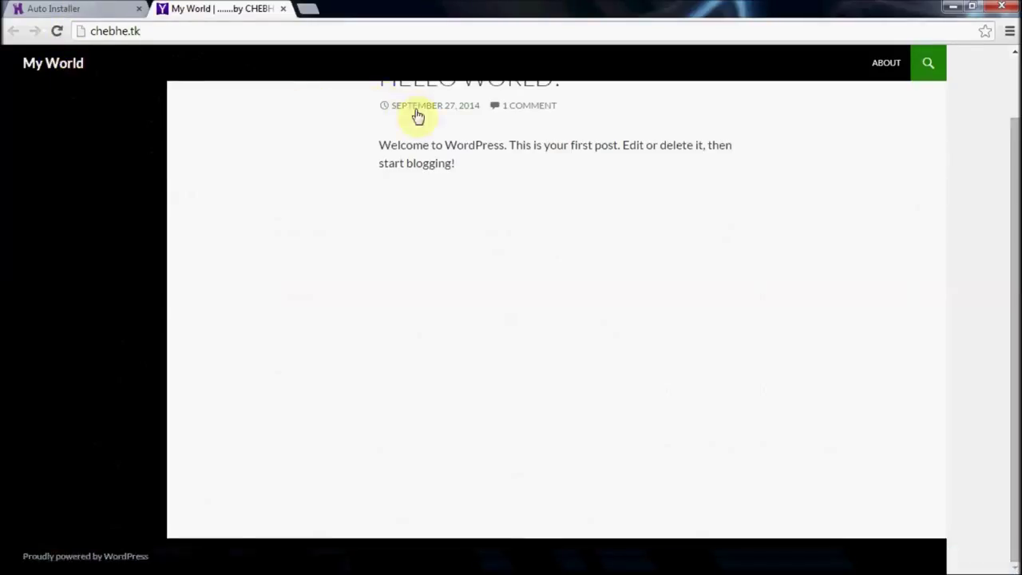
Step: Append /login to chebhe.tk to load the WordPress wp-login.php page
scroll(487, 136, "up", 1)
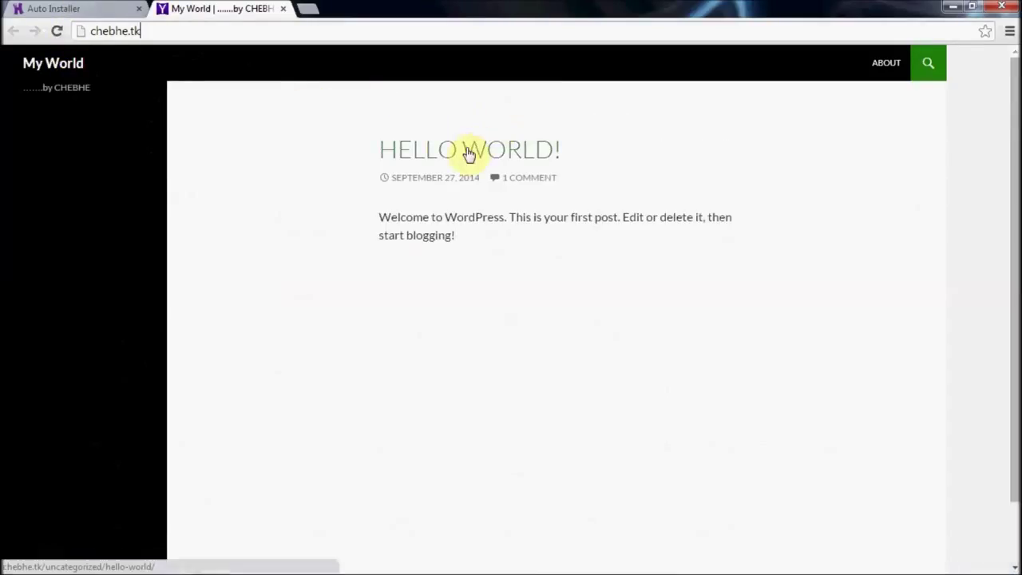
left_click_drag(379, 216, 693, 231)
left_click(693, 231)
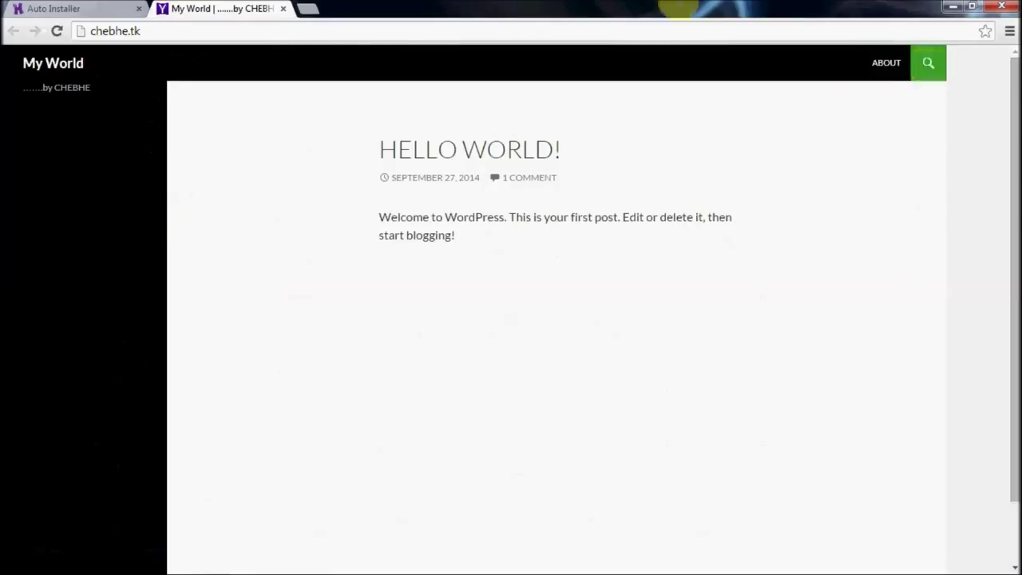
double_click(319, 27)
left_click(318, 27)
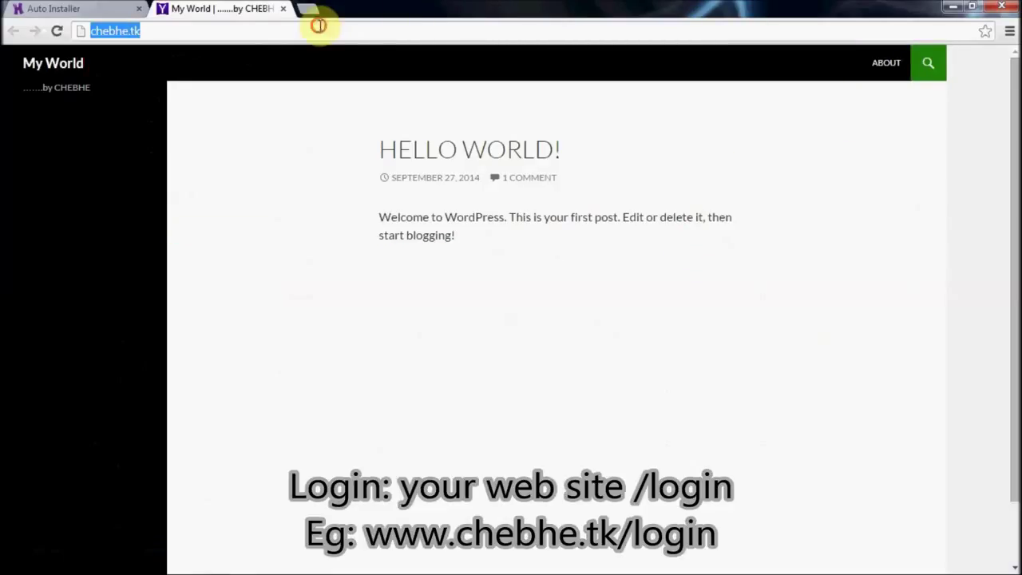
left_click(296, 36)
type("/login")
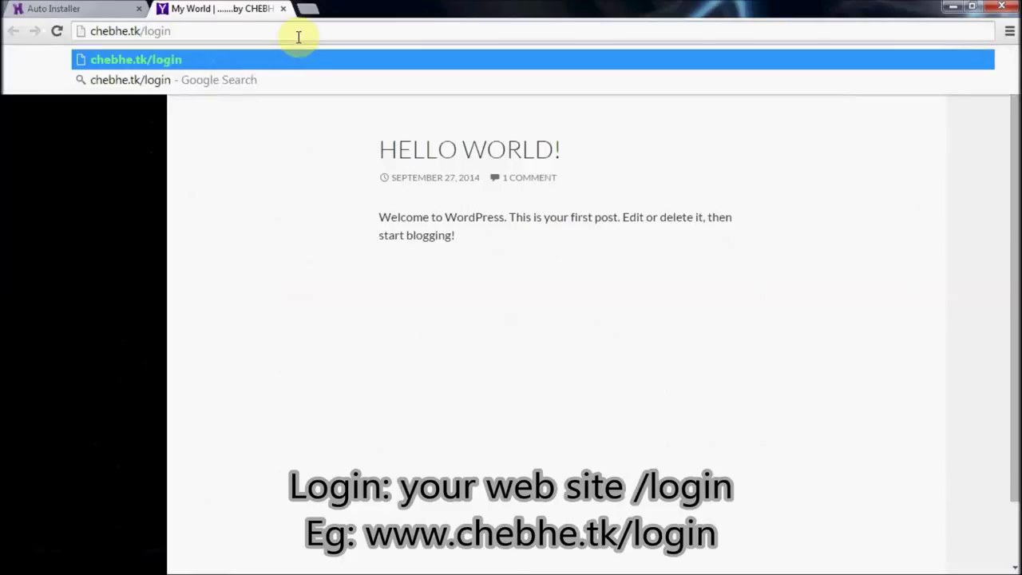
key("Return")
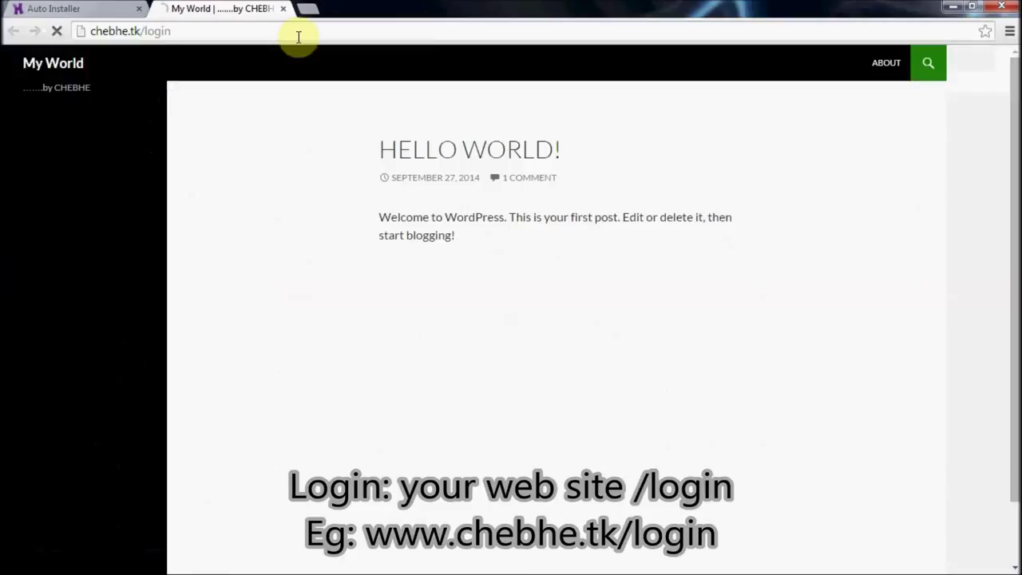
left_click(224, 27)
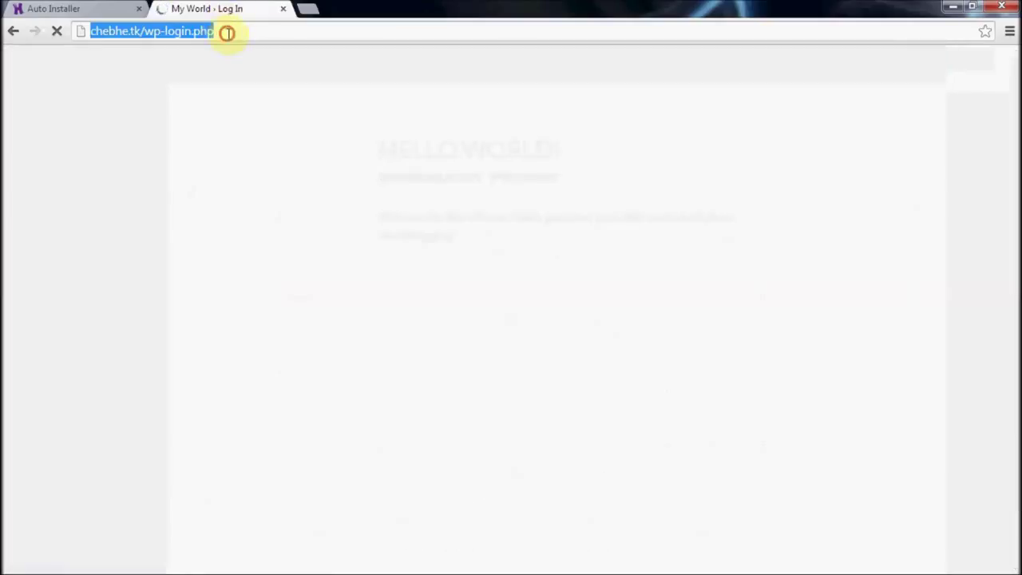
left_click(456, 263)
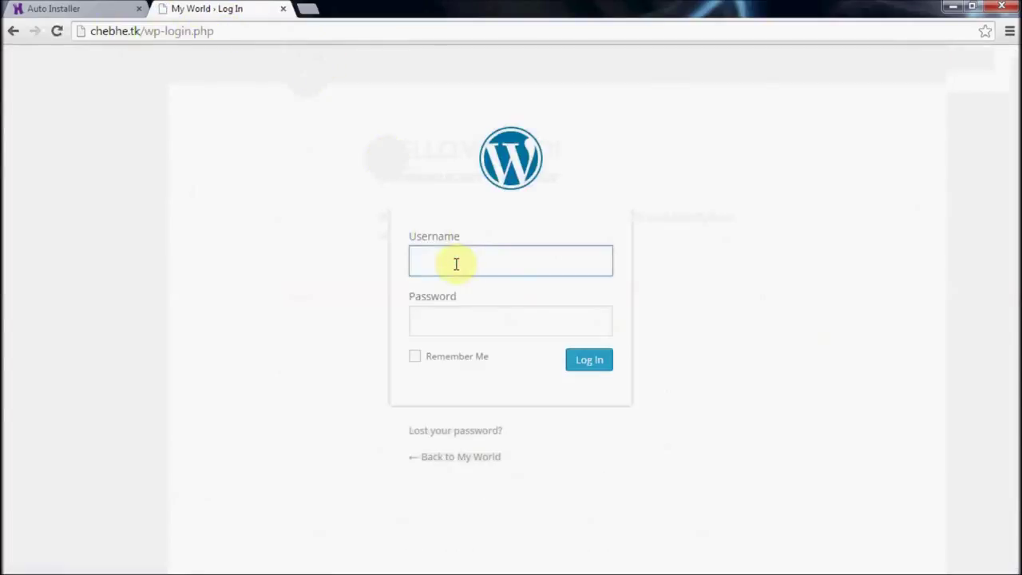
Step: Fill in the admin password and sign in to the My World dashboard
key("Tab")
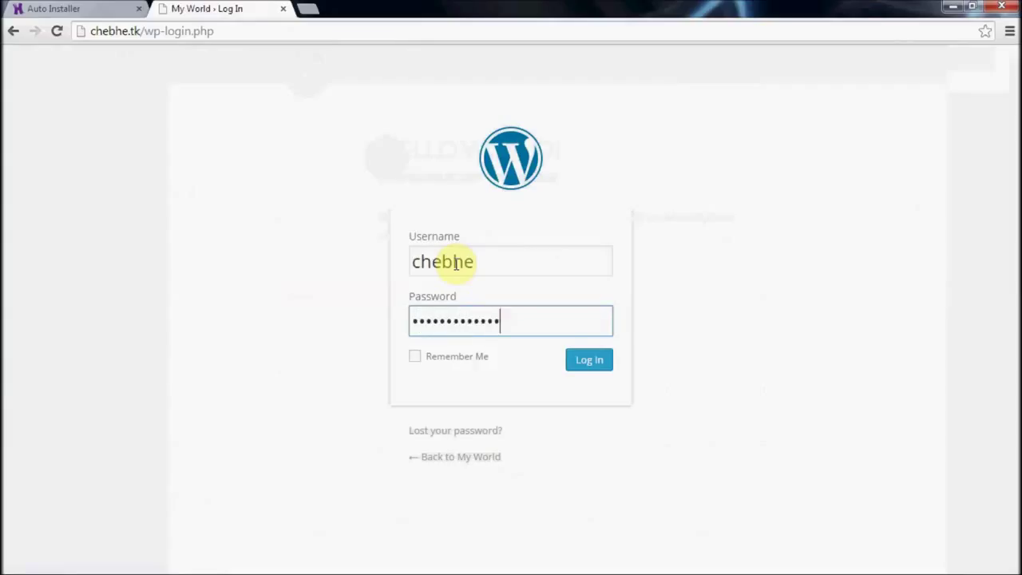
left_click(597, 366)
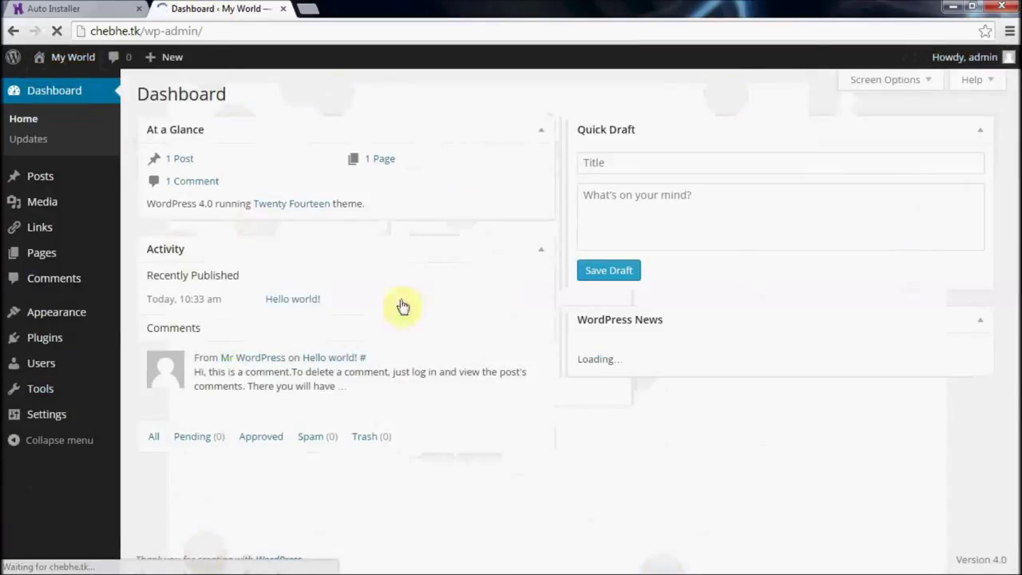
left_click(922, 121)
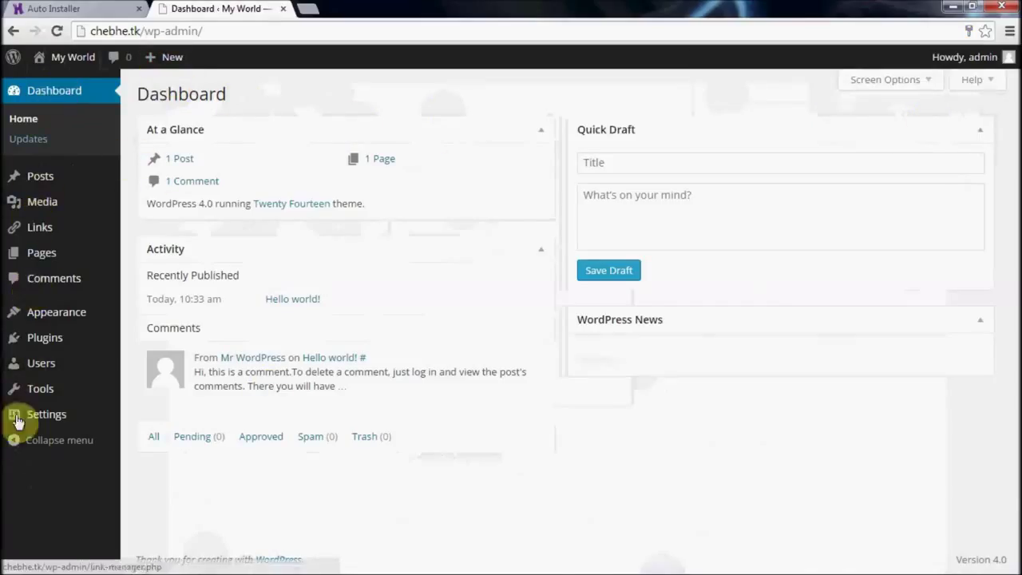
mouse_move(992, 59)
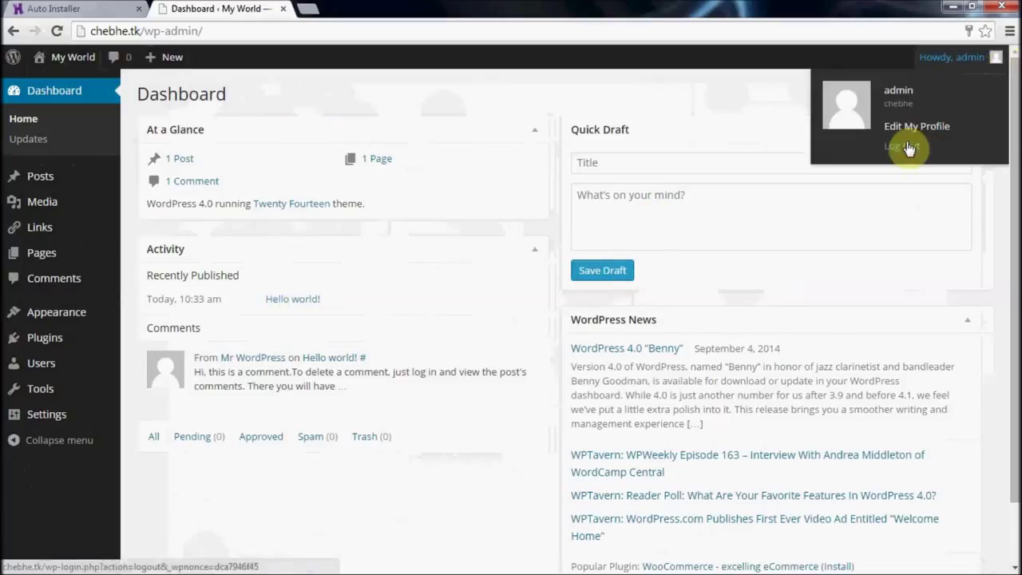
left_click(89, 7)
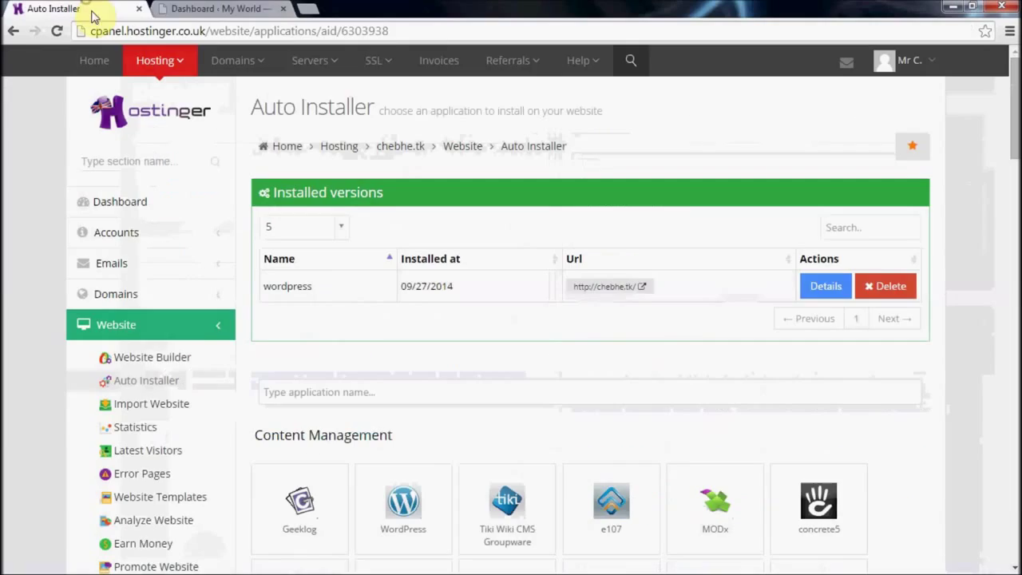
left_click(204, 8)
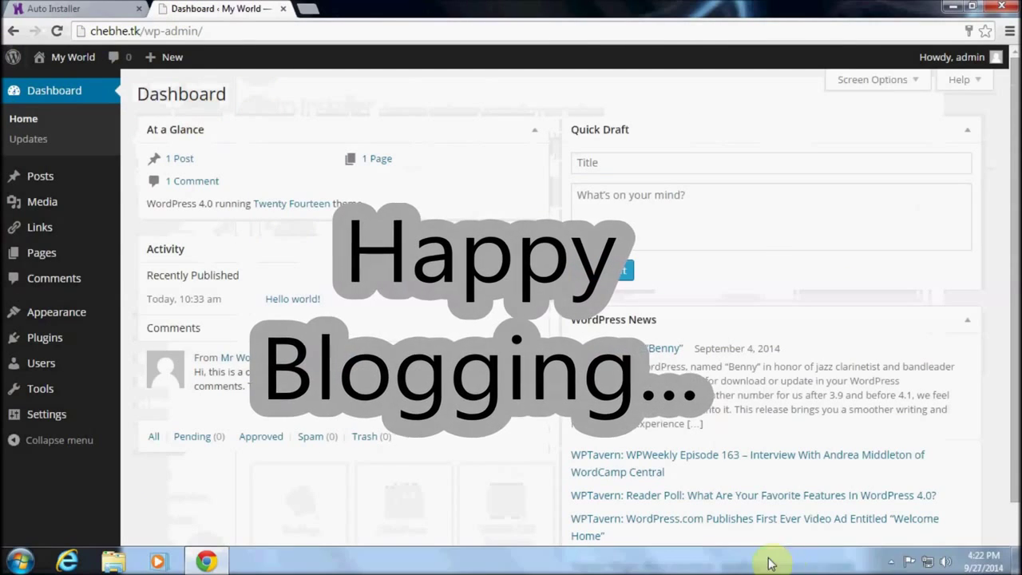